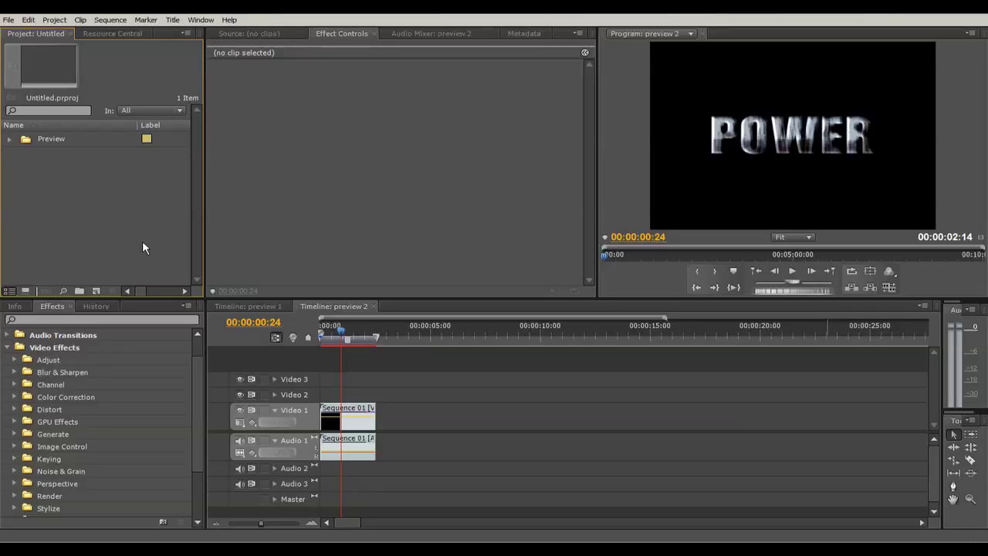
Step: Play the preview 2 sequence from its start to review the POWER title animation
left_click(337, 328)
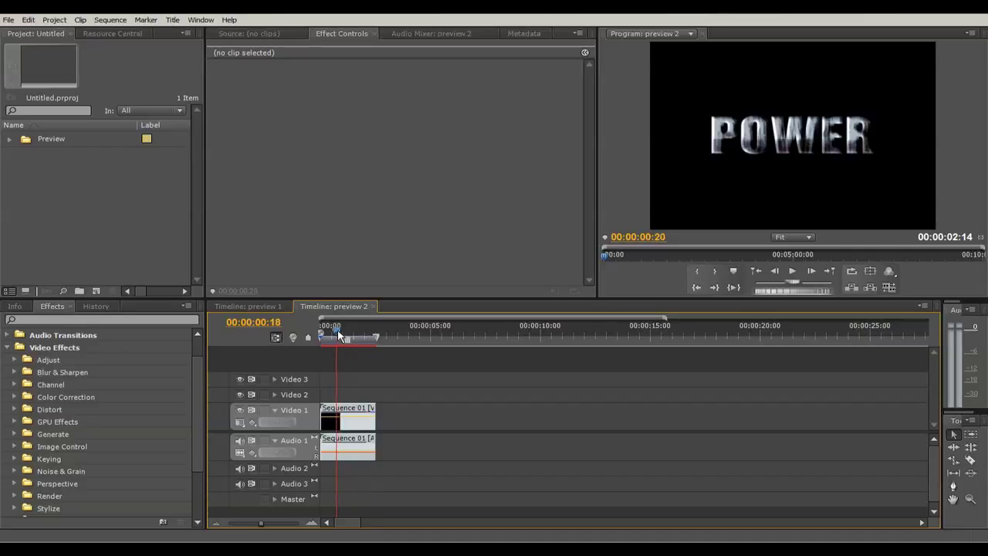
left_click_drag(338, 334, 320, 332)
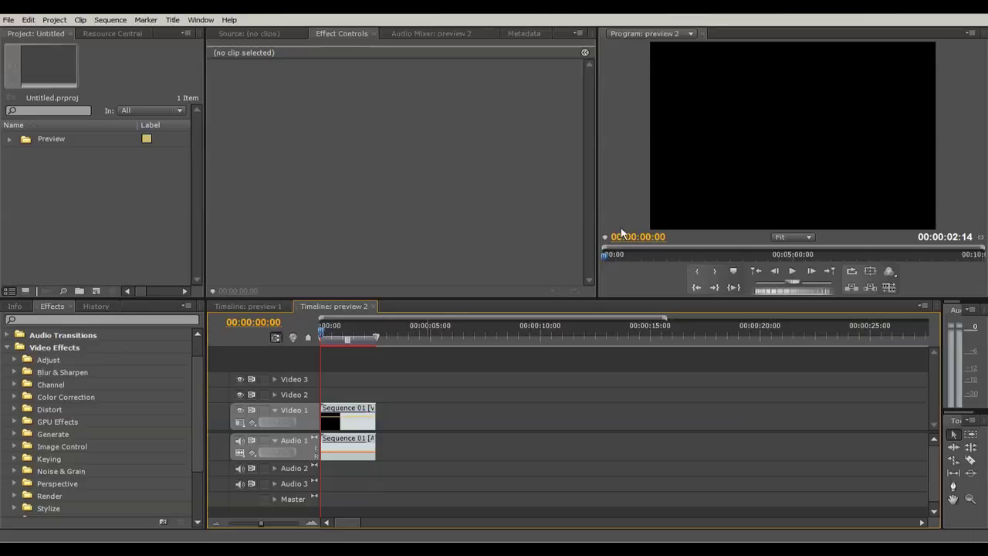
key("space")
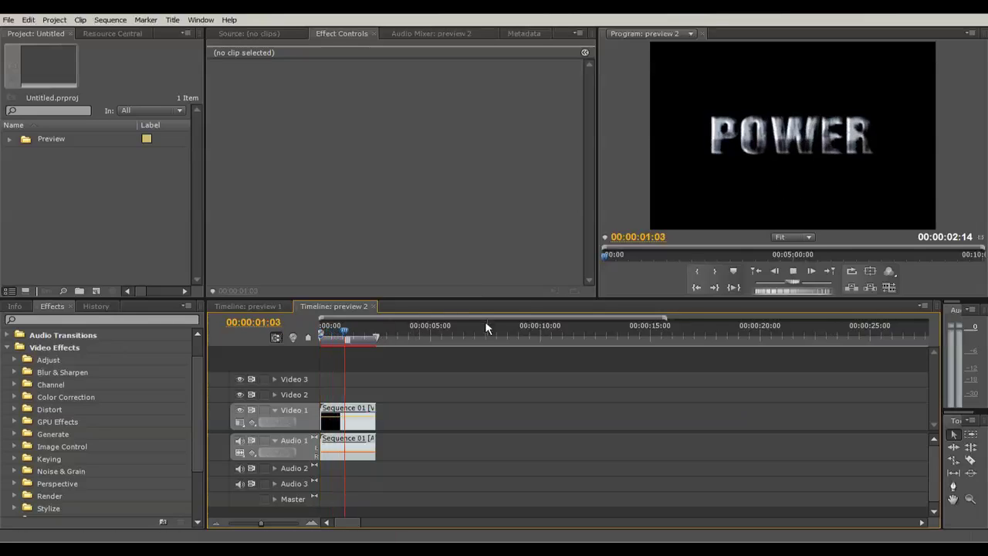
left_click(321, 333)
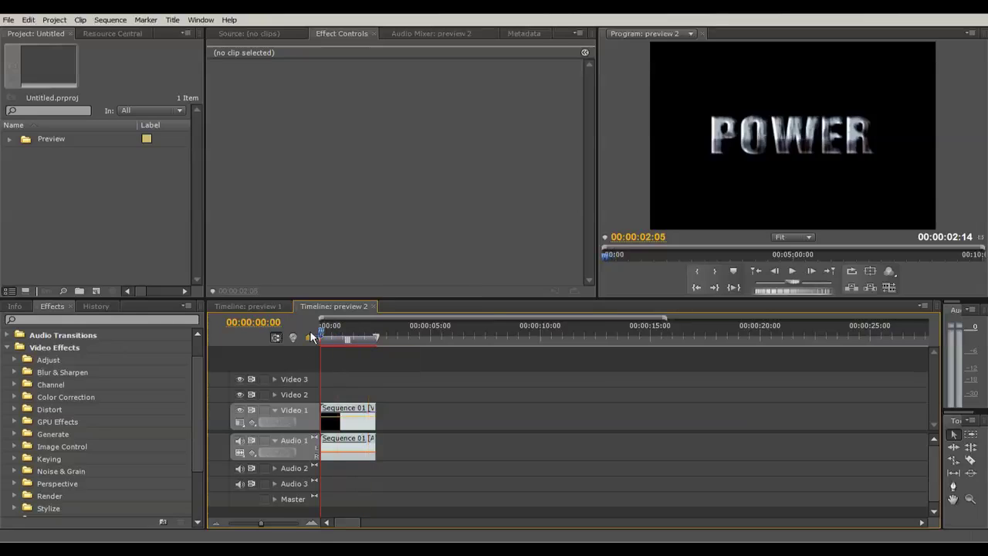
key("space")
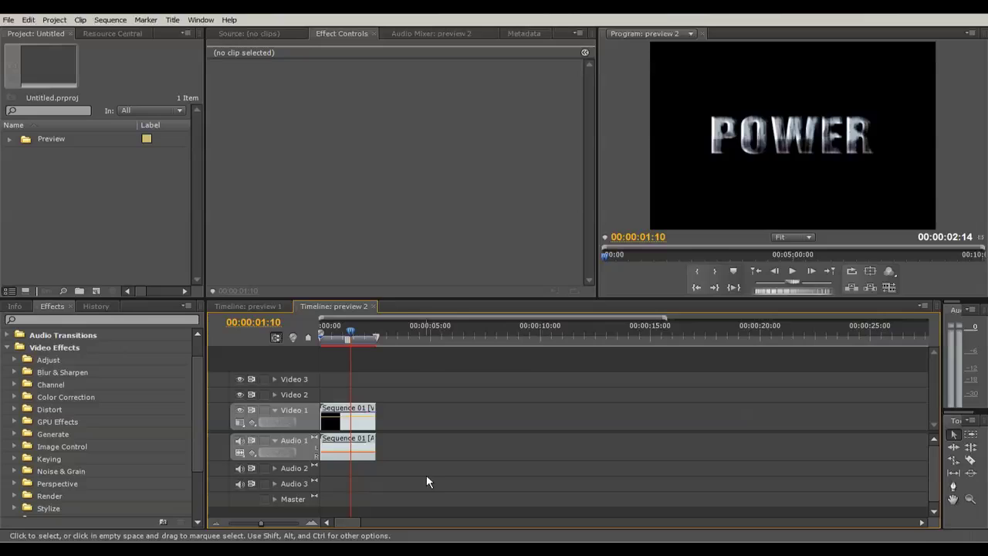
Step: Create a new sequence named Power 1 with the DV - PAL Standard 48kHz preset
left_click(28, 205)
right_click(44, 179)
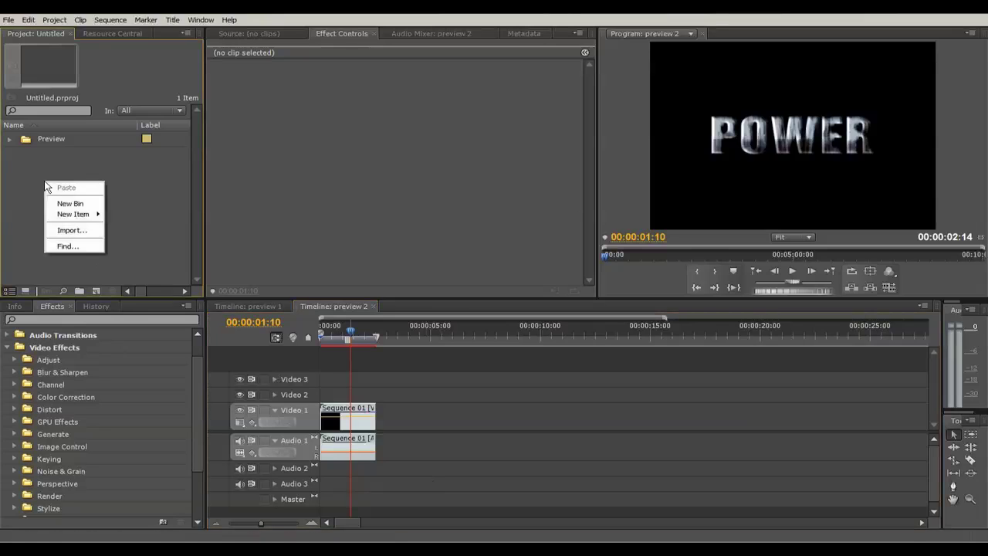
mouse_move(80, 214)
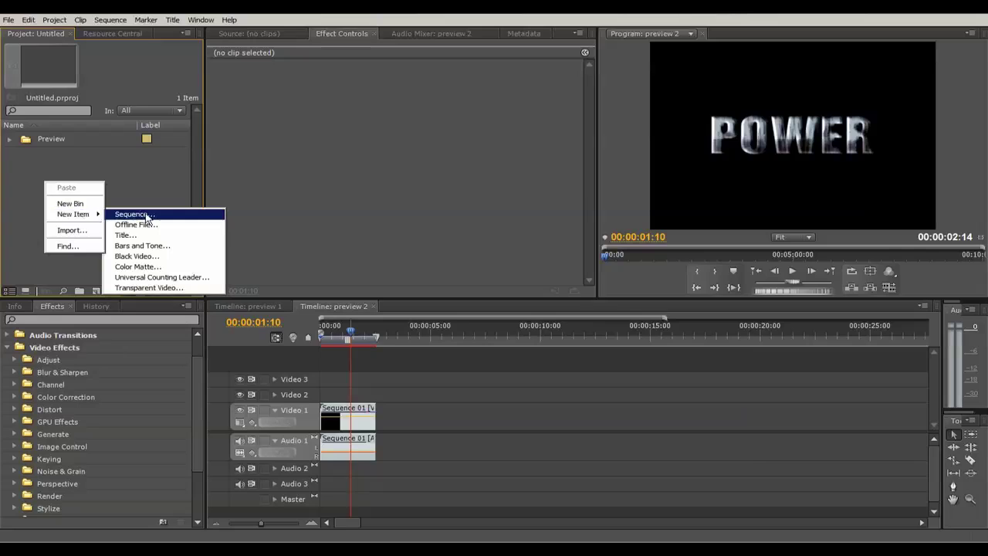
left_click(136, 217)
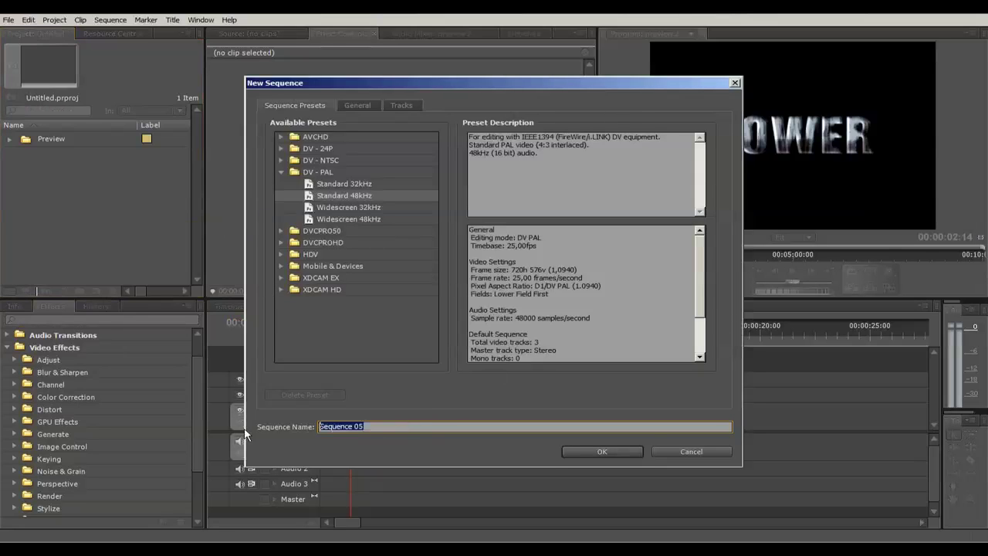
type("Power 1")
key("Return")
Step: Create a new title item named Power in the project
right_click(89, 229)
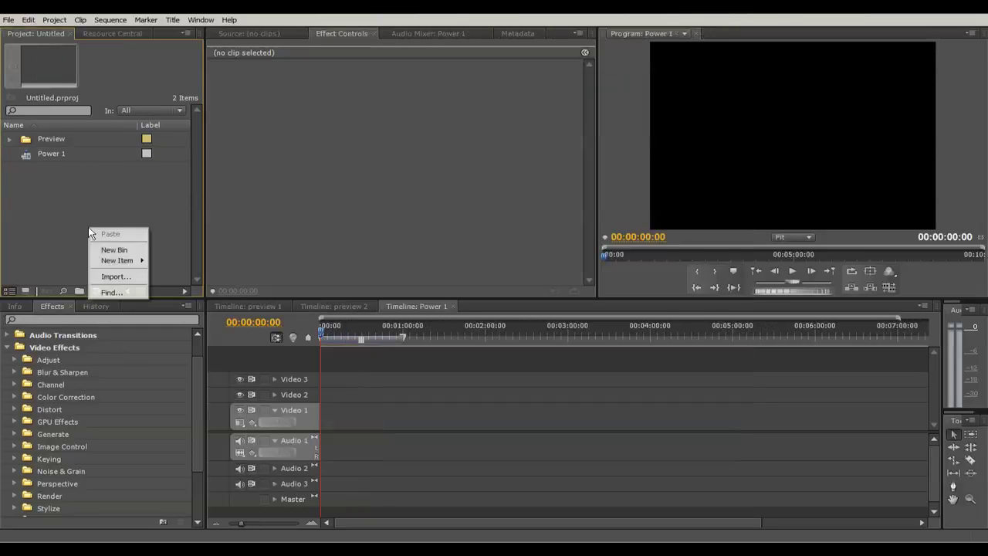
mouse_move(123, 260)
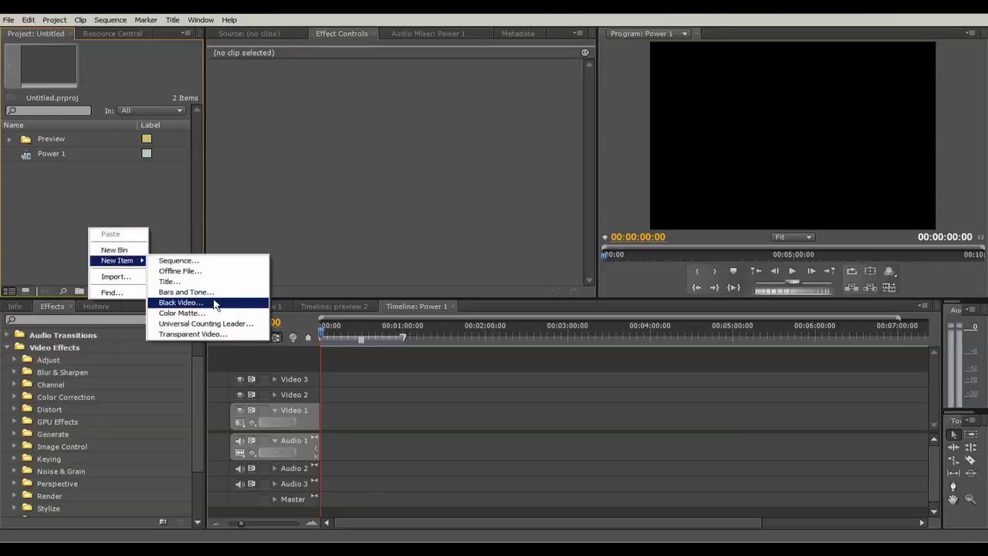
left_click(215, 283)
left_click_drag(502, 308, 297, 288)
type("Power")
key("Return")
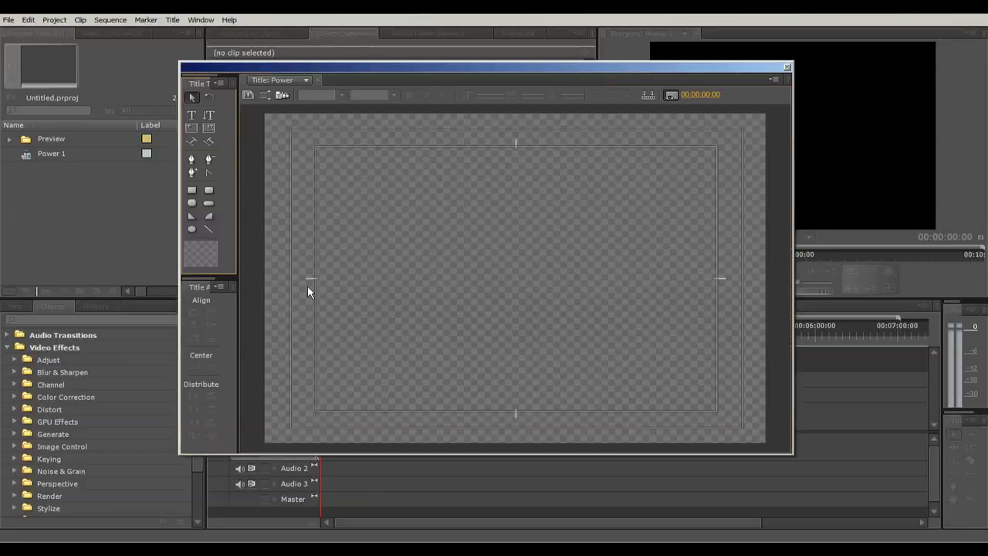
Step: Add the text POWER to the title and move it near the middle of the frame
left_click(197, 116)
left_click(375, 236)
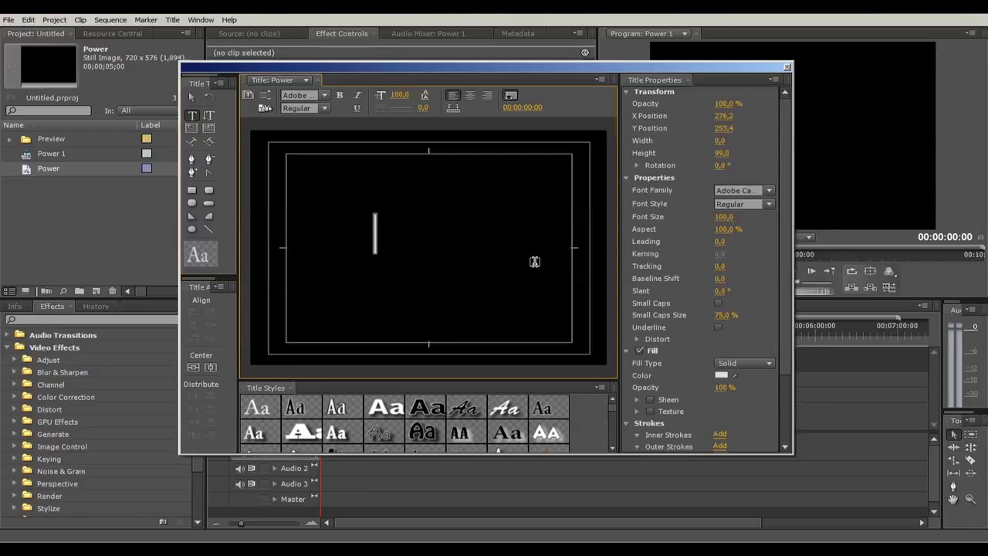
type("POWER")
left_click(194, 100)
left_click_drag(473, 238, 456, 261)
Step: Set the POWER text's font to Impact and enlarge it to a font size of about 144
left_click(324, 95)
scroll(444, 152, "down", 7)
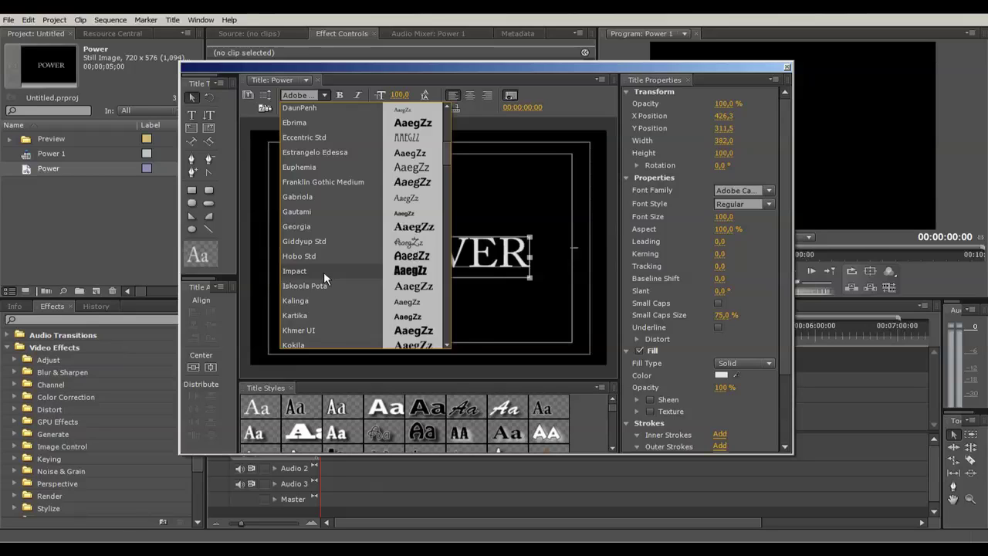
left_click(324, 271)
left_click_drag(488, 236, 544, 216)
Step: Center the POWER text horizontally and vertically in the frame and close the title editor
left_click(193, 367)
left_click(210, 367)
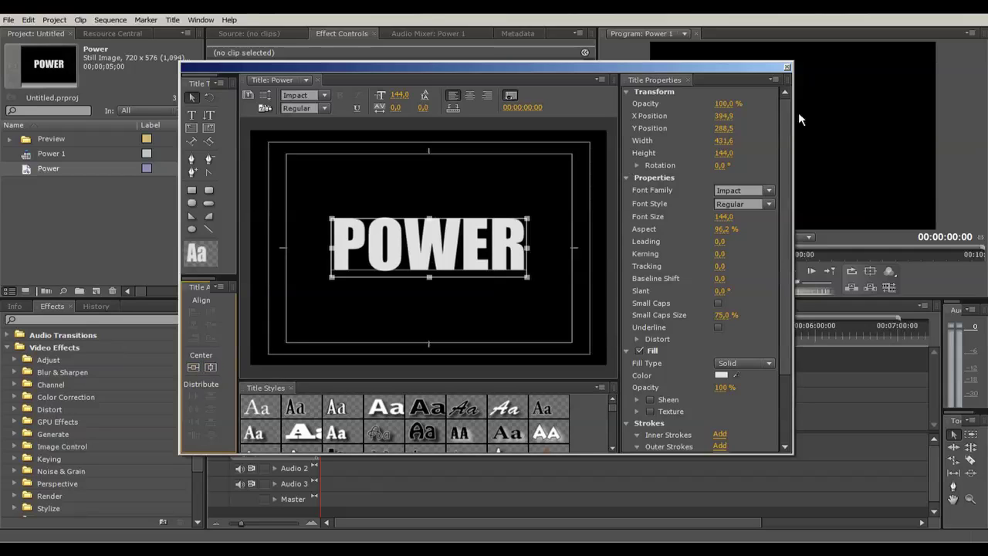
key("ctrl+w")
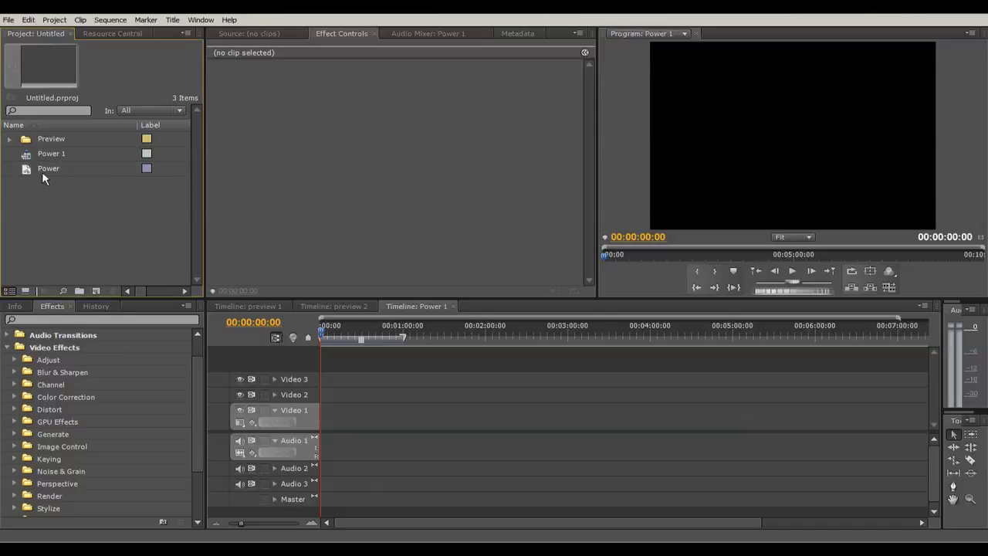
Step: Place the Power title at the start of Video 1 in the Power 1 sequence
left_click_drag(249, 323, 328, 413)
left_click(313, 527)
left_click(312, 526)
left_click(313, 526)
left_click(312, 525)
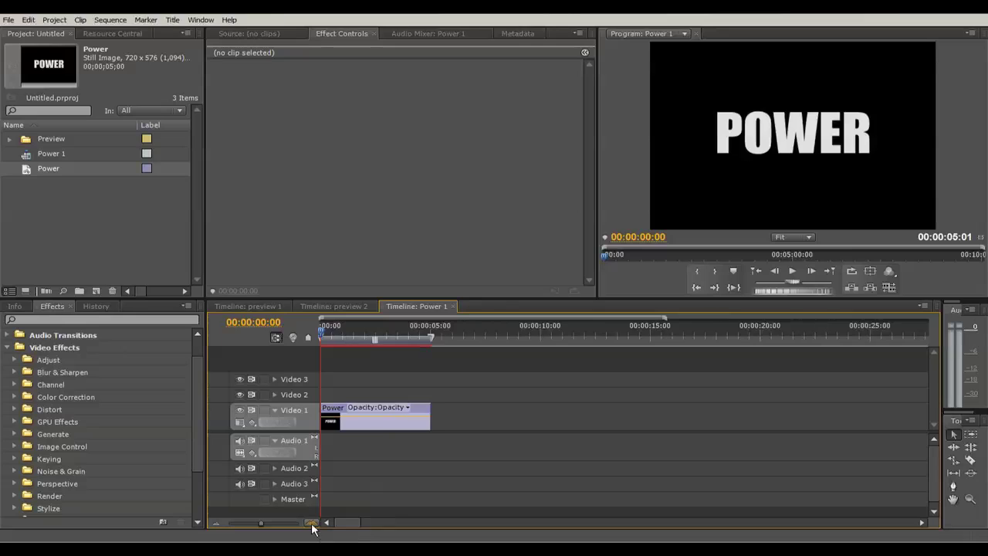
Step: Turn on Position, Scale and Rotation keyframing for the Power clip's Motion effect at 00:00:00:00
left_click(364, 427)
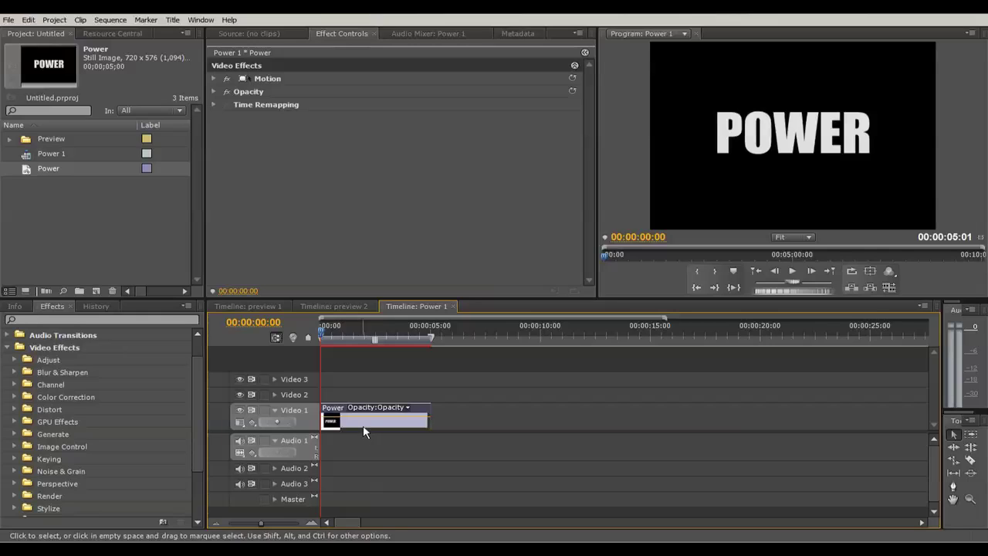
left_click(213, 78)
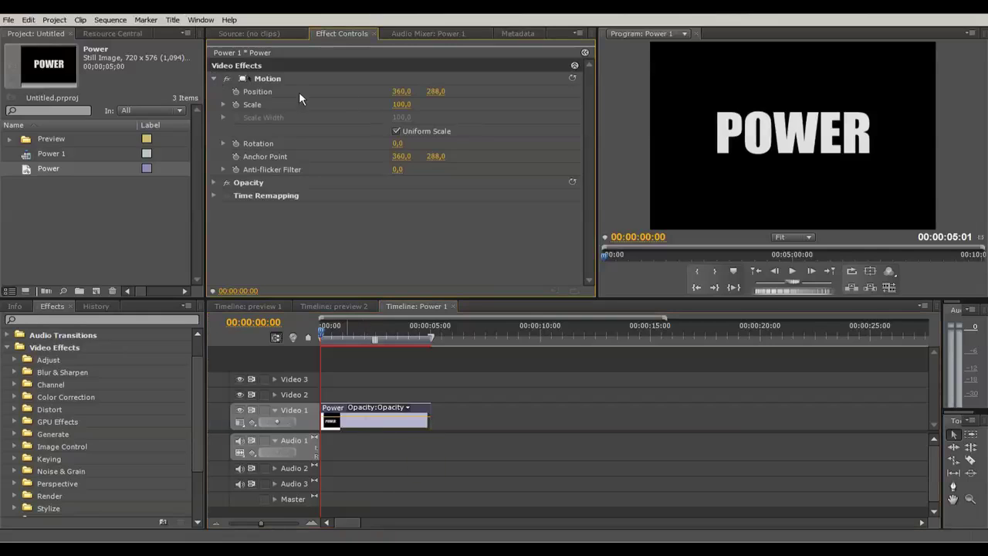
left_click(575, 66)
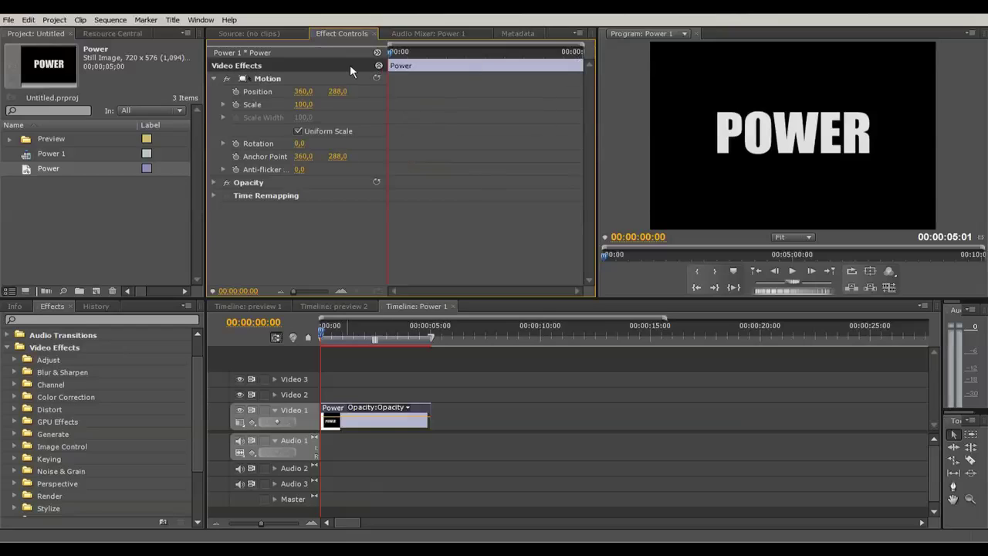
left_click(234, 103)
Step: Scale the Power clip down to about 30.3 and rotate it to about 55° at its first frame
left_click(272, 78)
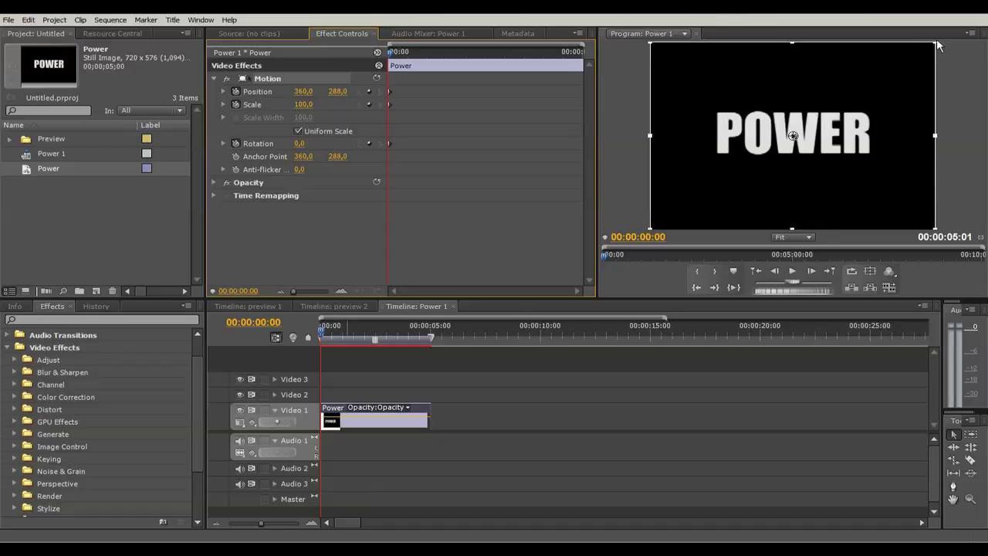
left_click_drag(934, 44, 834, 108)
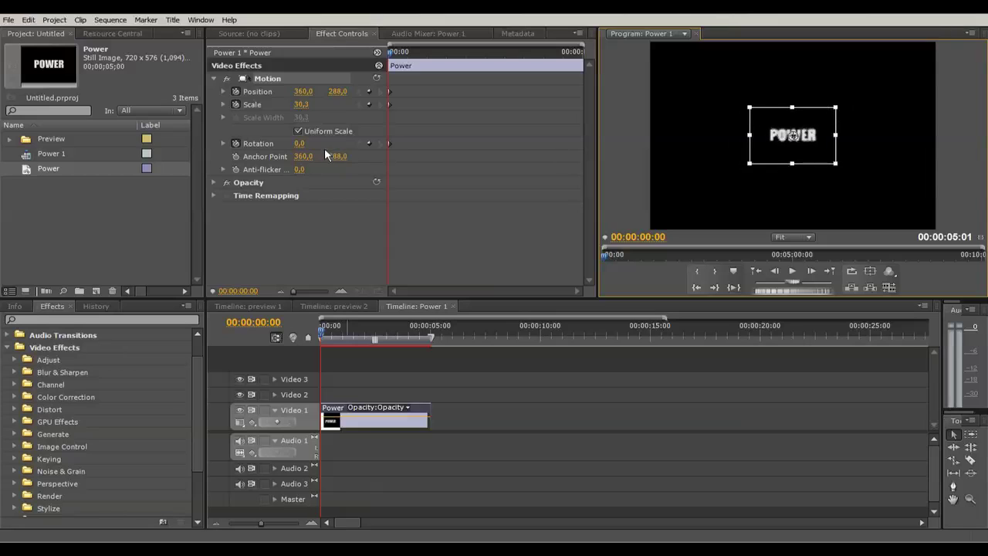
left_click_drag(299, 144, 341, 144)
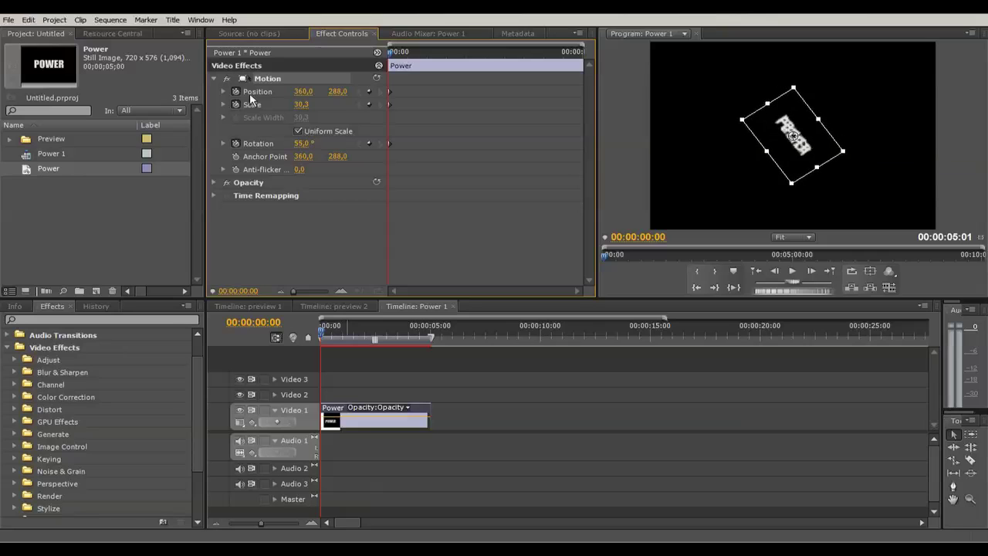
Step: Move the rotated text to the frame's left side, at a position of about 95.2, 320.2, for the first keyframe
left_click_drag(827, 151, 724, 157)
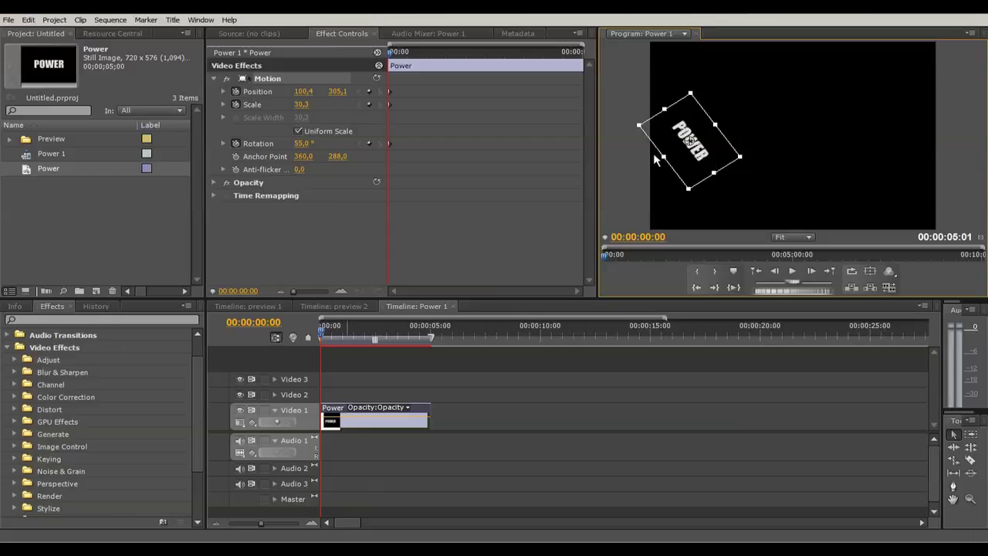
left_click(336, 248)
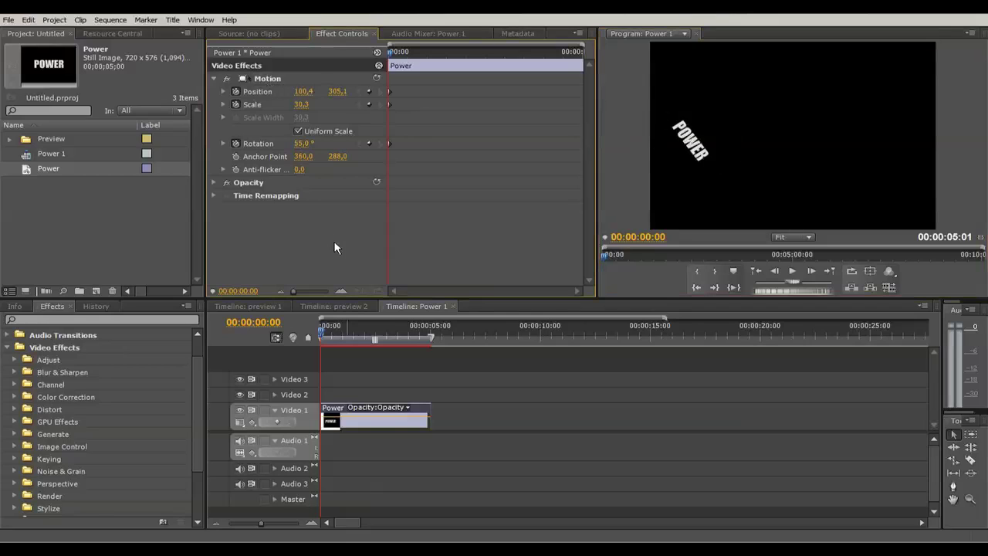
left_click(275, 74)
mouse_move(728, 159)
left_mouse_down()
mouse_move(733, 169)
mouse_move(707, 150)
mouse_move(717, 164)
left_mouse_up()
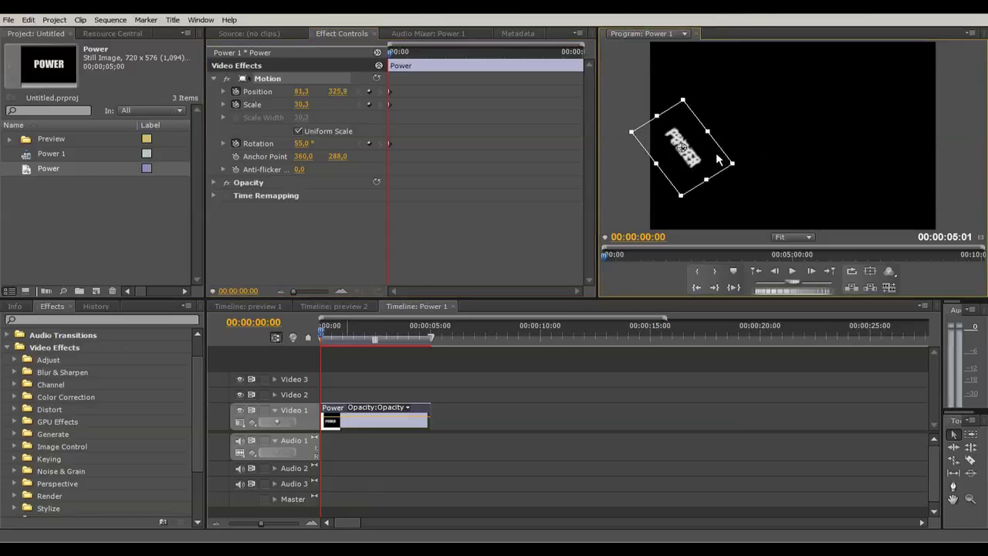
left_click_drag(689, 145, 695, 144)
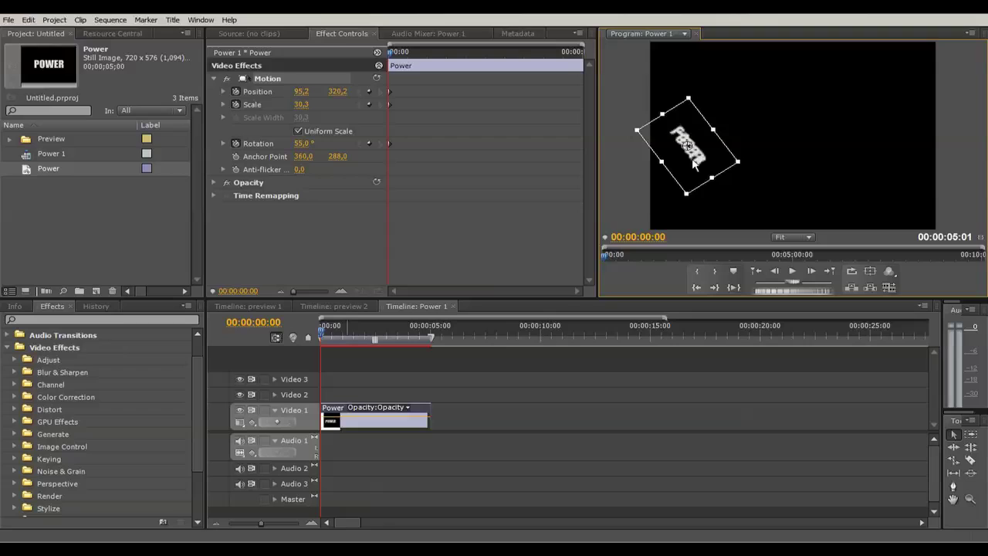
Step: At 00:00:00:05, keyframe the text near the frame's center at about 363.5, 318.3, with rotation 0° and scale about 116.4
left_click_drag(394, 58, 400, 57)
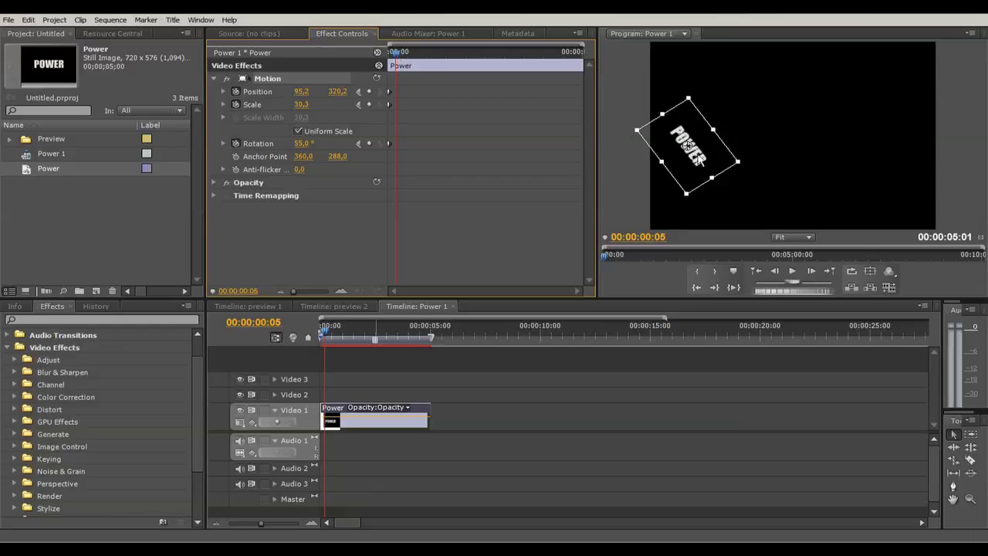
left_click_drag(713, 160, 823, 154)
left_click(304, 147)
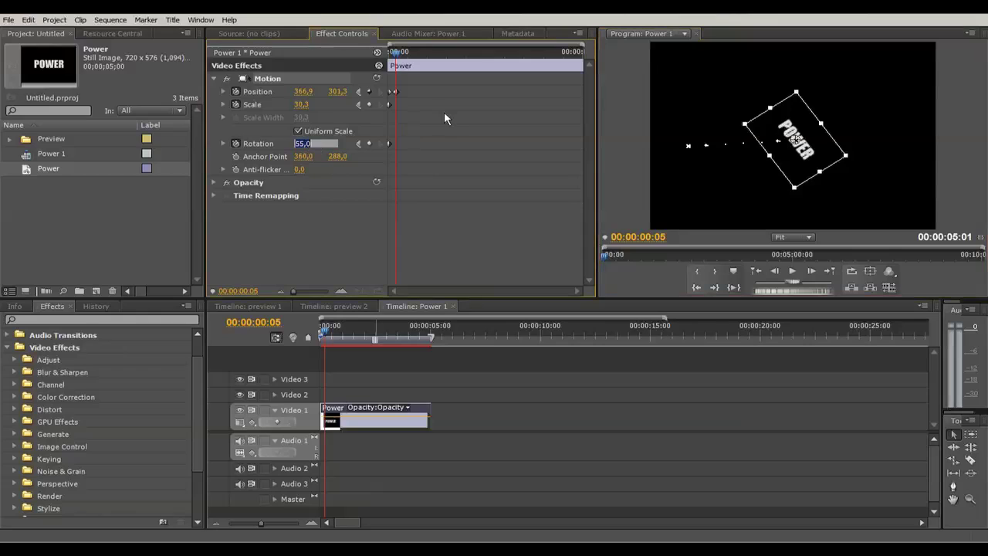
type("0")
key("Return")
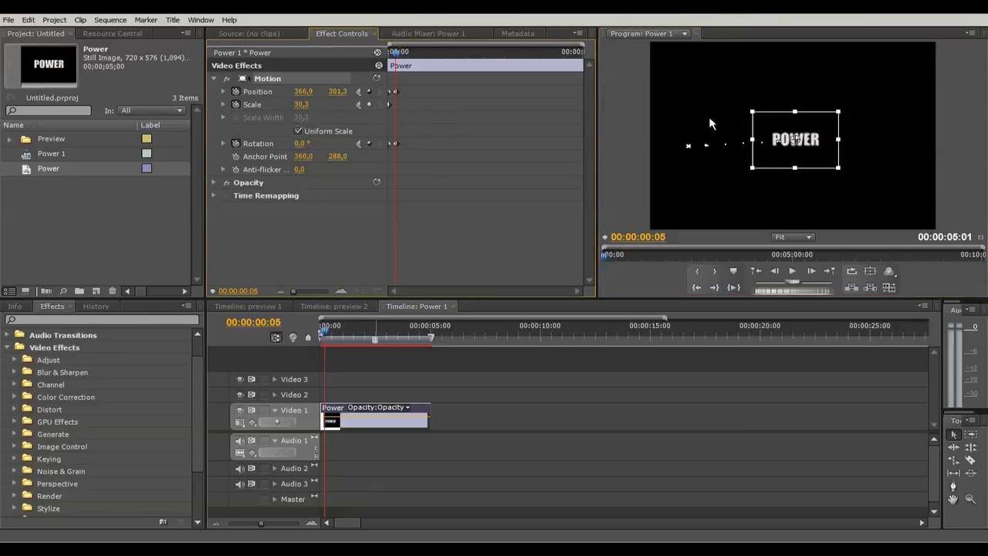
left_click_drag(841, 109, 980, 15)
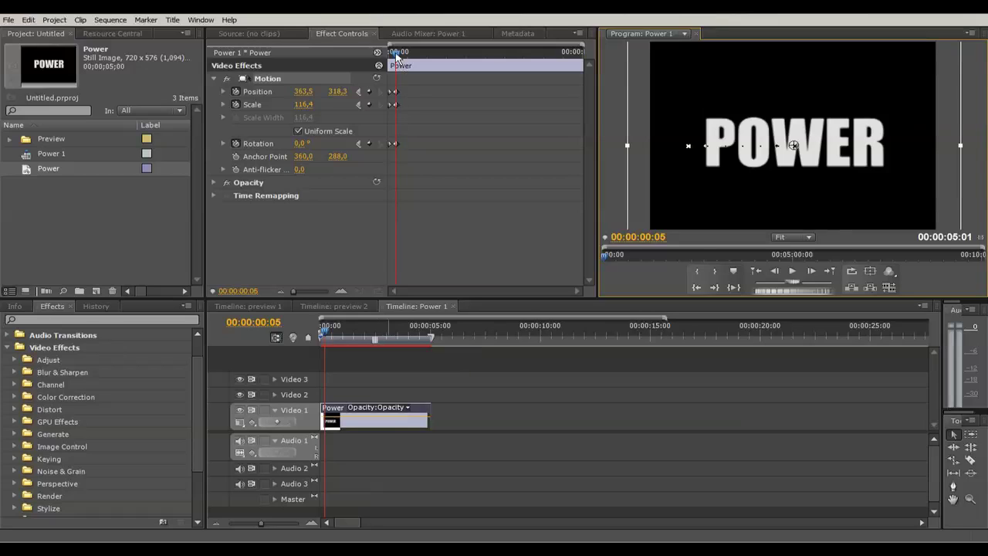
Step: At 00:00:00:07, keyframe the text's rotation at about -21° and its scale at about 94.4
left_click_drag(396, 56, 398, 56)
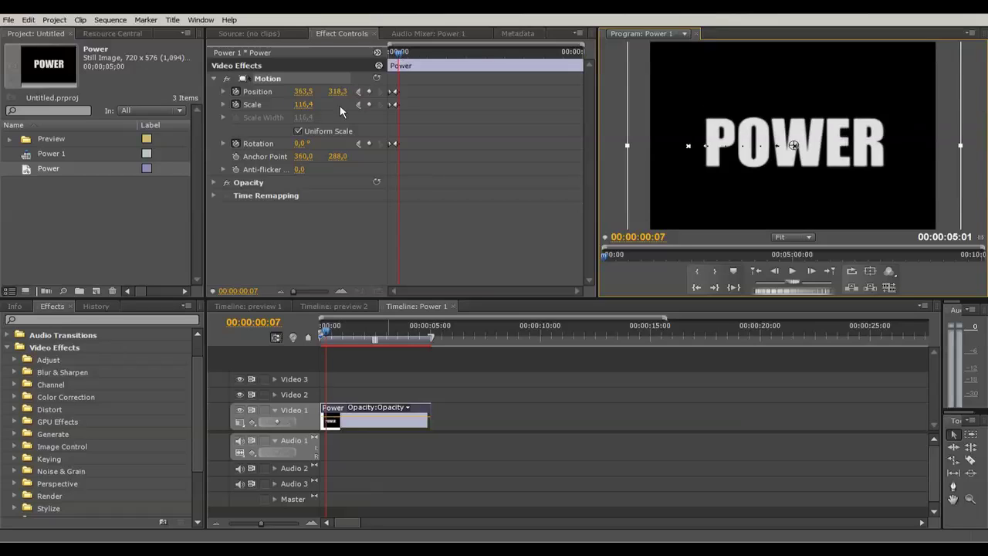
left_click_drag(301, 146, 284, 146)
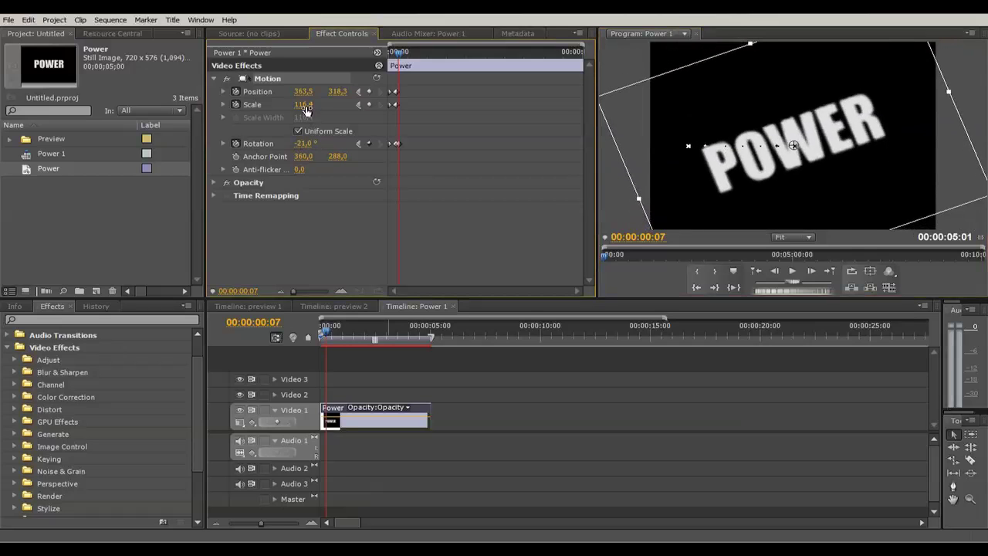
left_click_drag(306, 109, 288, 104)
Step: At 00:00:00:09, keyframe the text's scale at about 123.4 and its rotation at about 8°
key("Right")
key("Right")
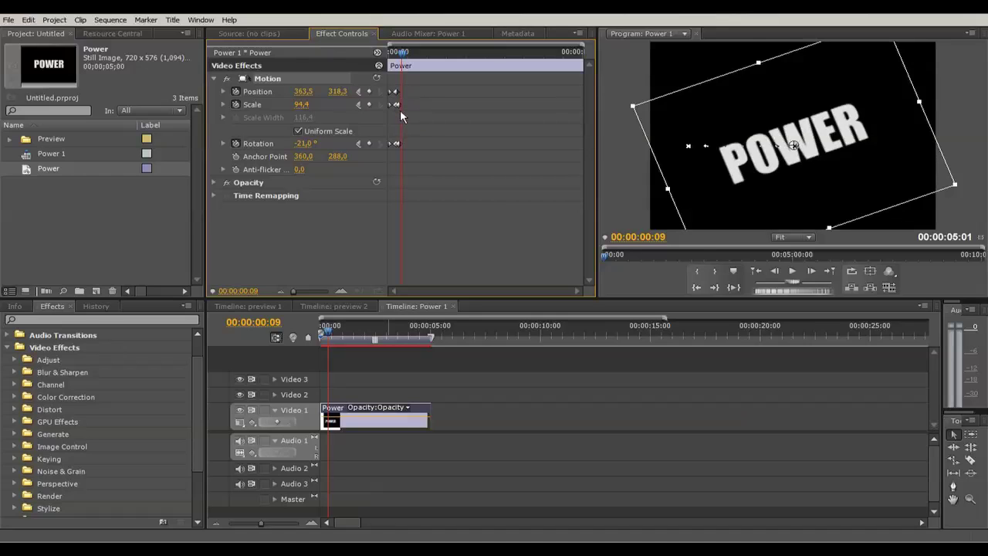
key("Left")
key("Right")
left_click_drag(303, 104, 311, 106)
left_click_drag(312, 147, 345, 147)
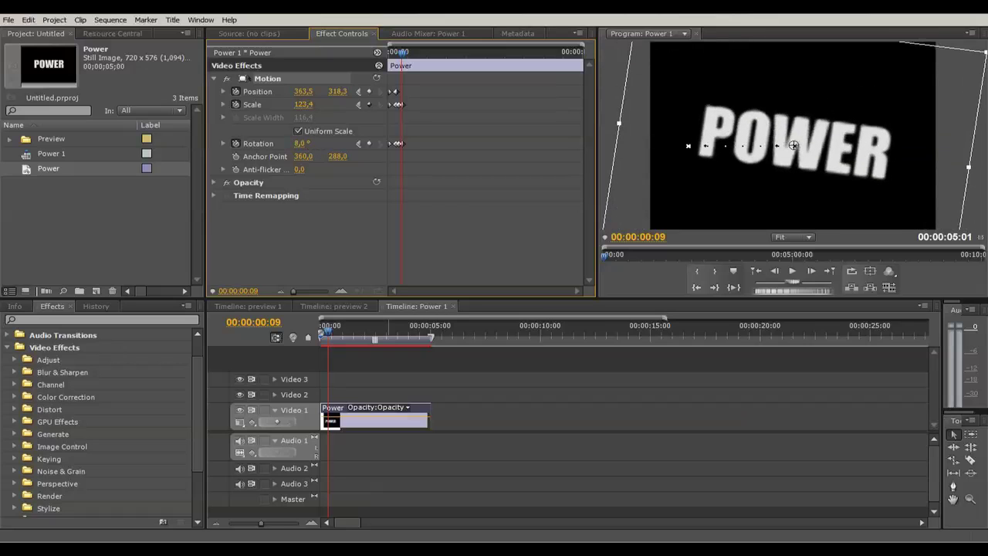
Step: At 00:00:00:11, keyframe the text's scale at about 103.4 and its rotation at about -10°
left_click_drag(395, 68, 398, 68)
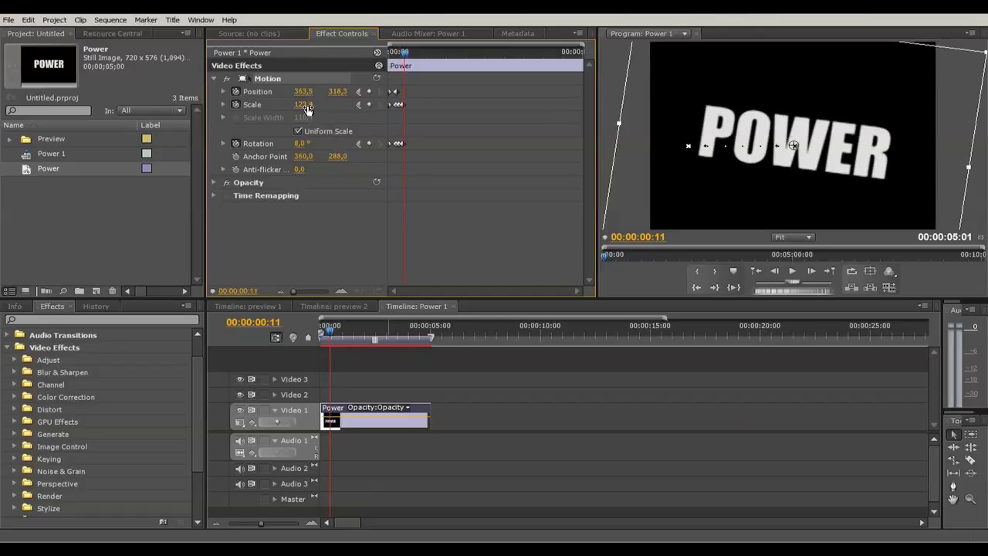
left_click_drag(303, 104, 288, 104)
left_click_drag(300, 143, 280, 144)
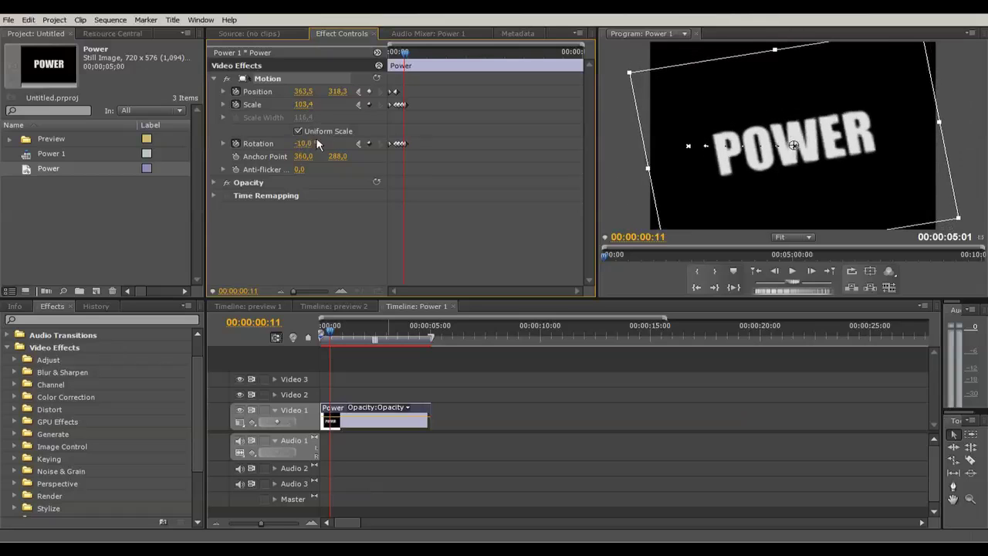
Step: At 00:00:00:13, keyframe the text's scale at about 125.4 and its rotation at 0°
key("Right")
key("Right")
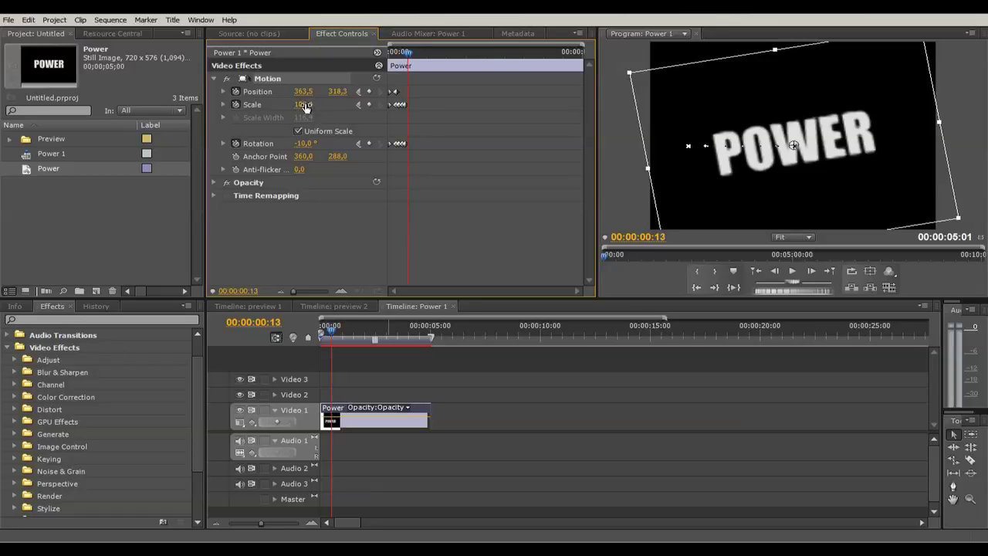
left_click_drag(291, 104, 311, 105)
left_click(305, 144)
type("0")
key("Return")
Step: Play the POWER title animation from the start to check the fly-in and shake
left_click(666, 354)
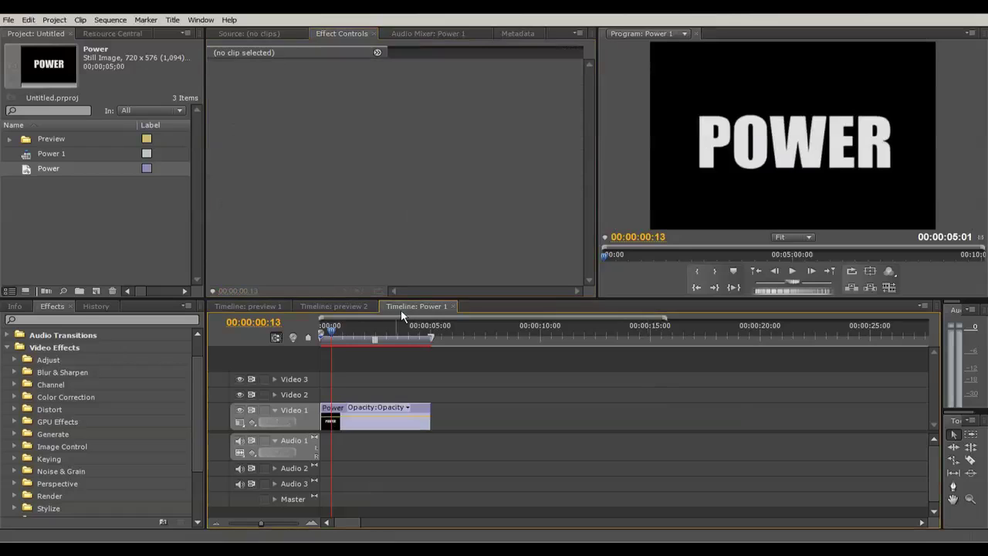
key("Home")
key("space")
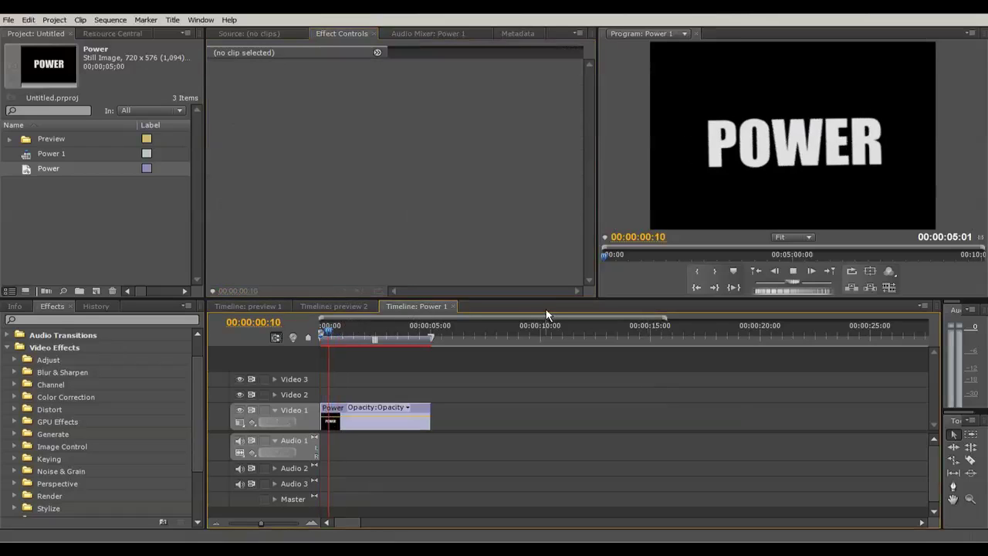
key("Home")
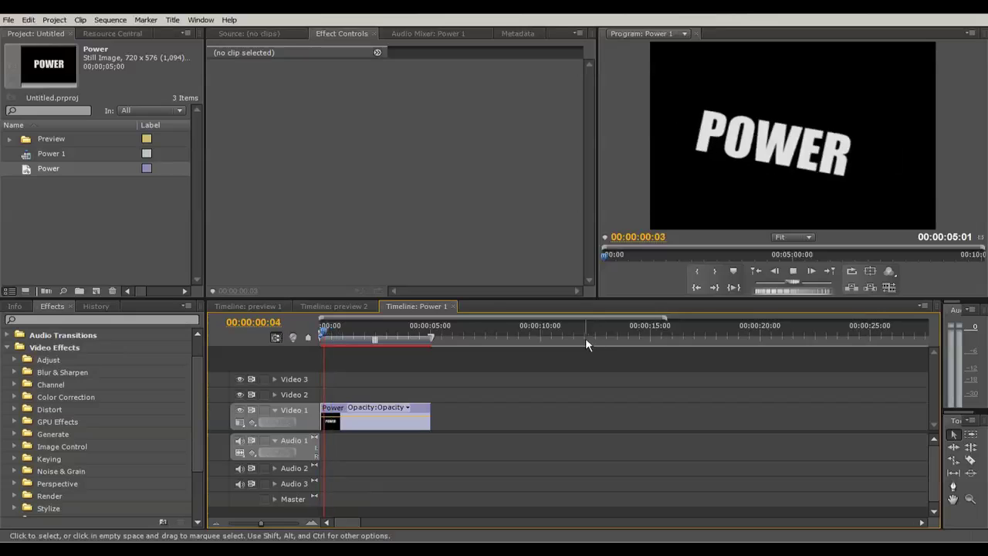
left_click(398, 426)
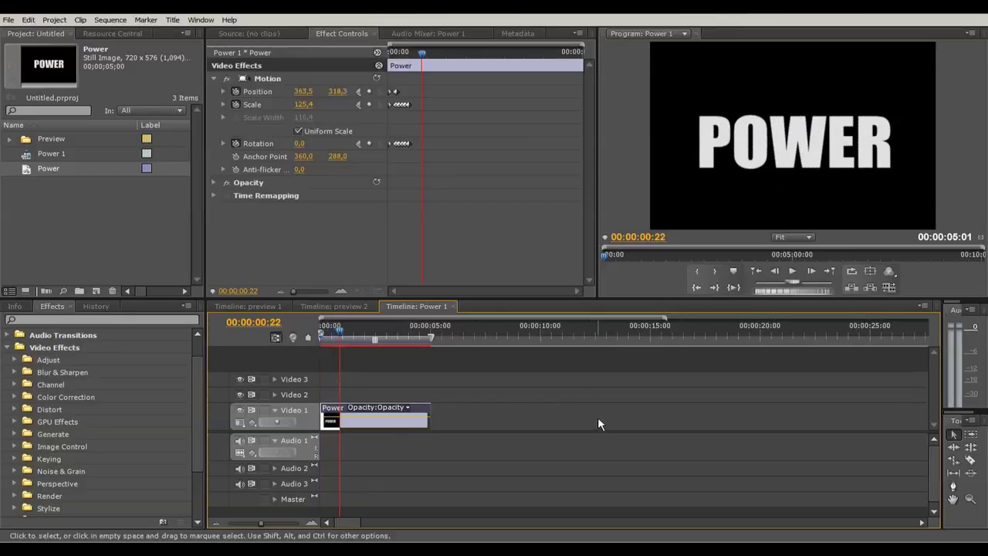
left_click_drag(419, 48, 359, 54)
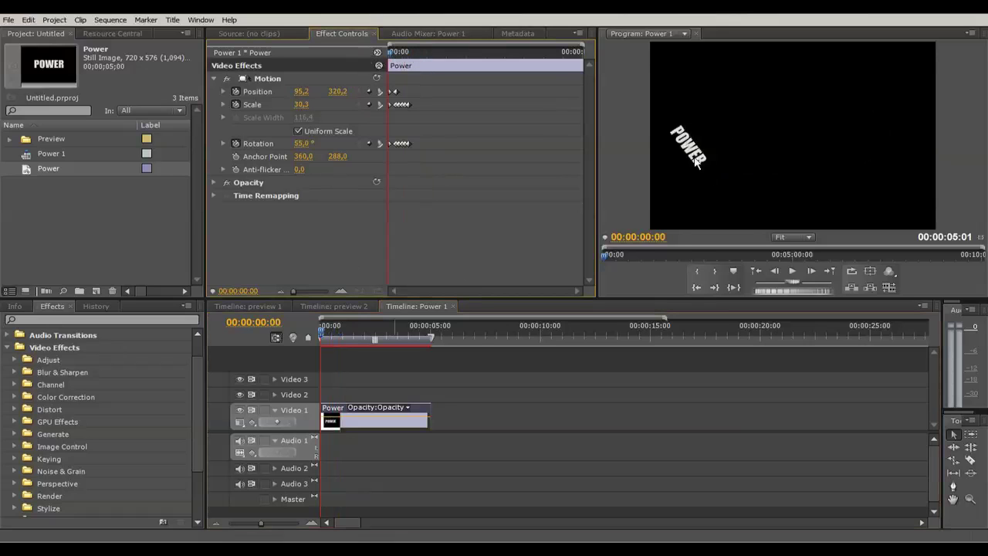
key("space")
key("space")
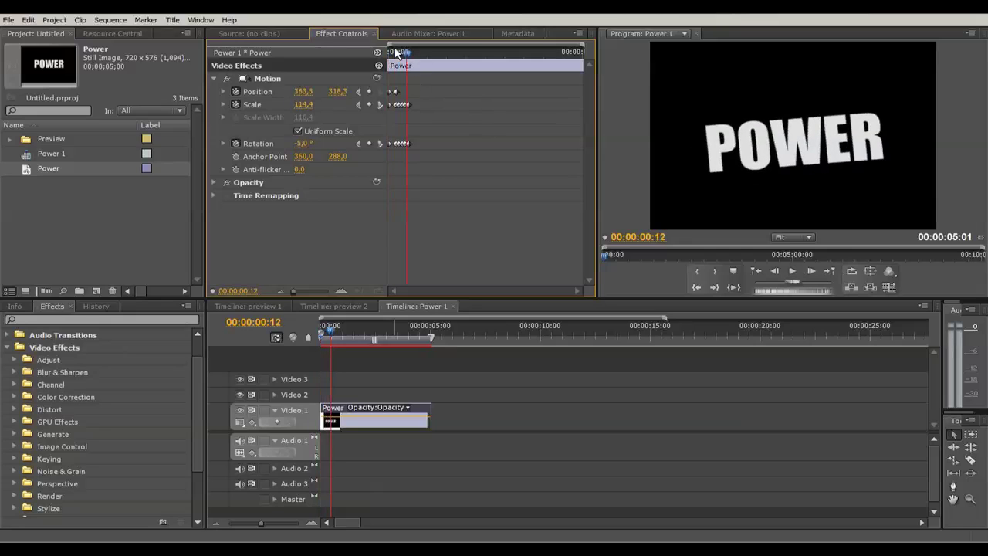
Step: At 00:00:00:00, keyframe the Power clip's opacity at 0%
left_click_drag(395, 52, 368, 54)
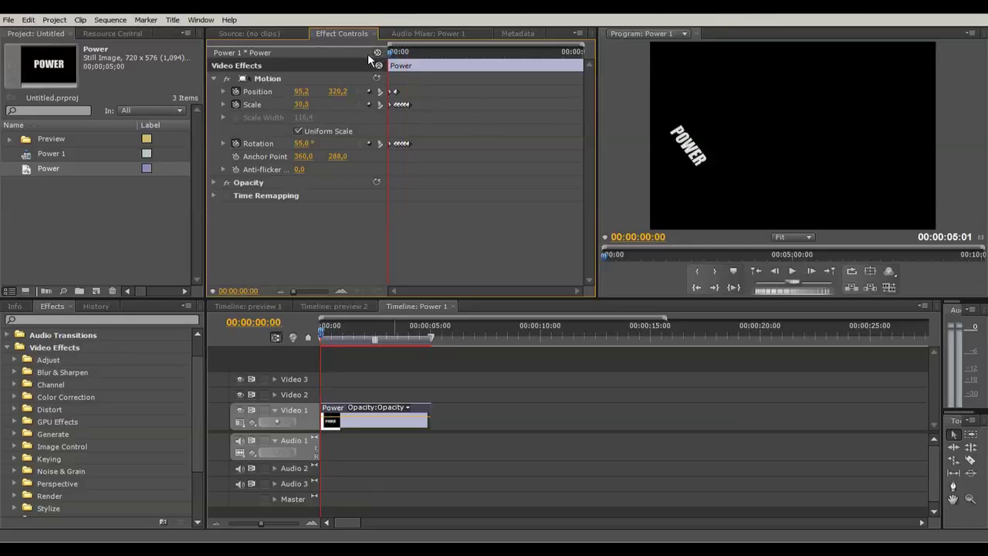
left_click(213, 182)
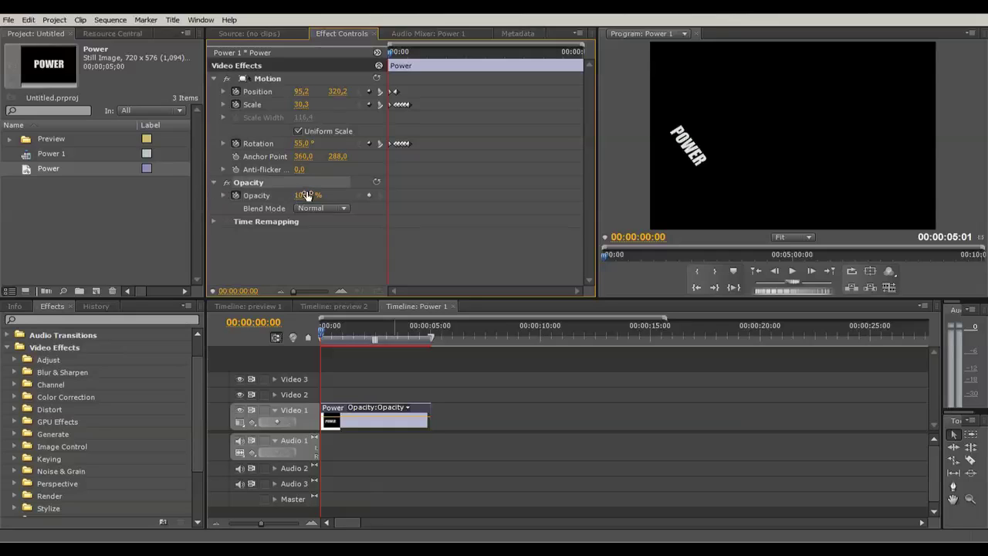
left_click(303, 195)
type("0")
key("Return")
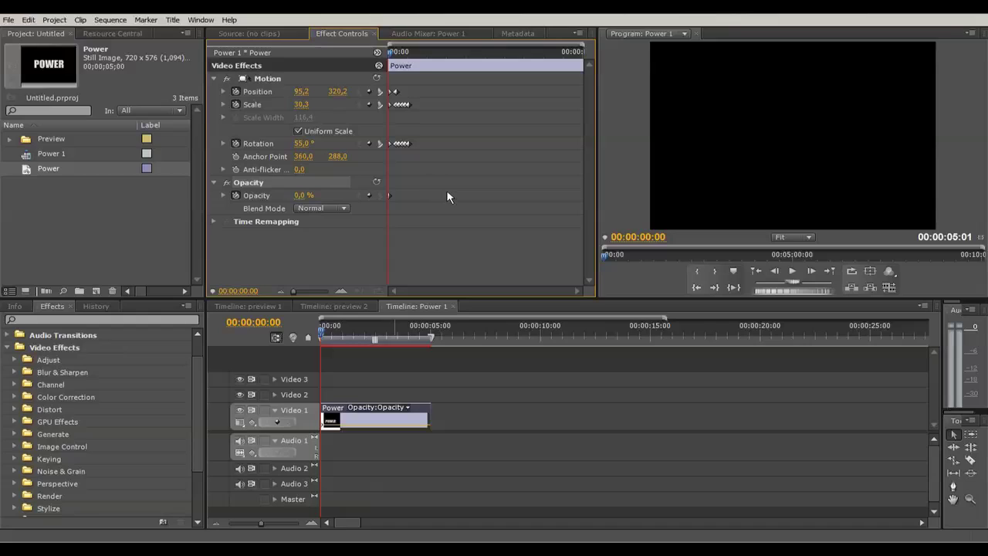
Step: At 00:00:00:02, keyframe the Power clip's opacity at 100%
key("Right")
key("Right")
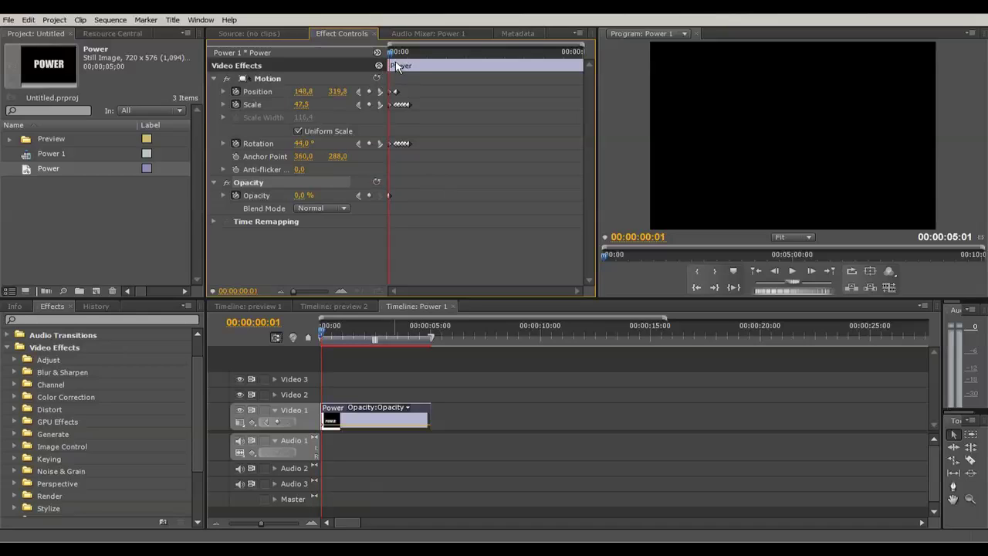
left_click(309, 194)
type("100")
key("Return")
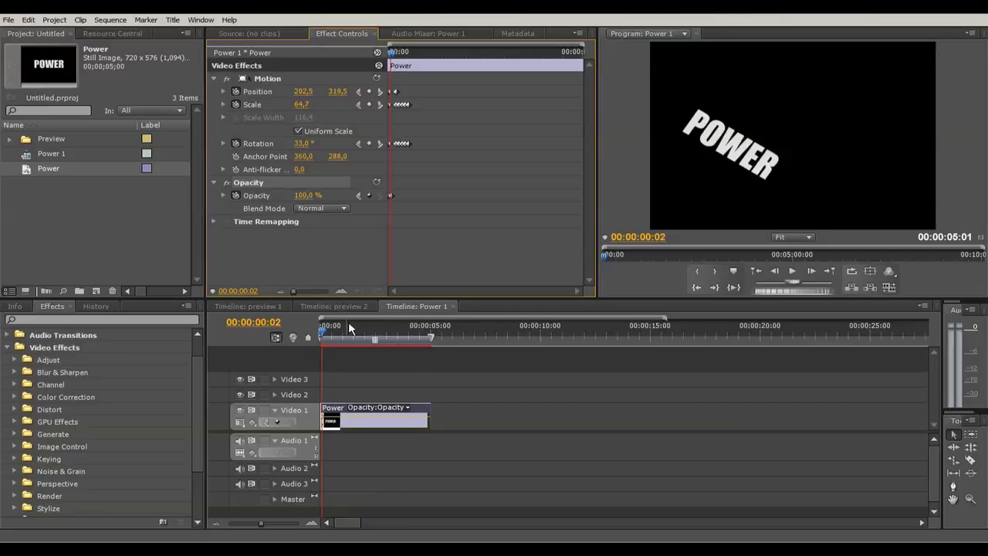
Step: Move the 100% opacity keyframe into line with the text's second position keyframe
left_click(300, 338)
key("Home")
mouse_move(391, 200)
left_mouse_down()
mouse_move(408, 199)
mouse_move(391, 201)
left_mouse_up()
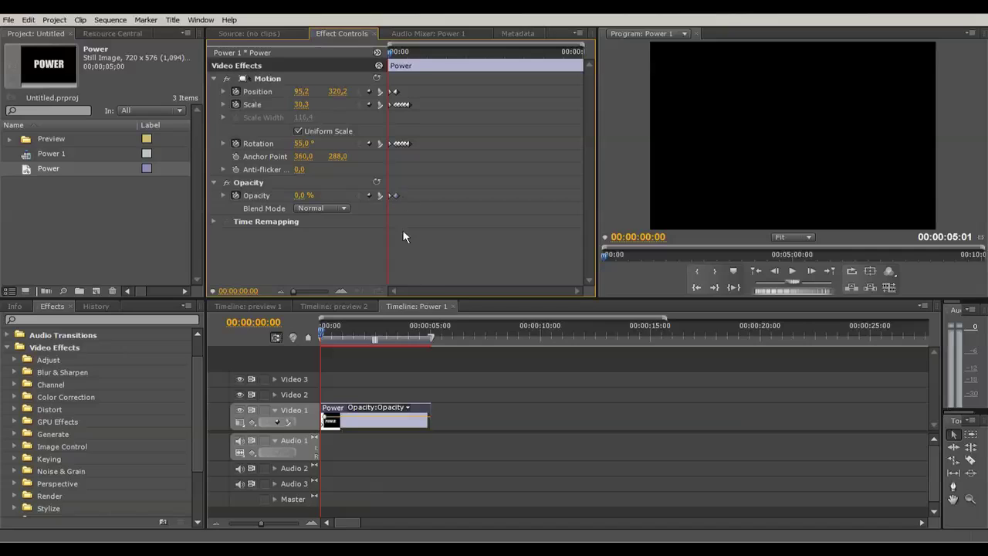
Step: Play the title from the start to check the fade-in together with the motion
left_click(505, 373)
left_click(320, 337)
key("space")
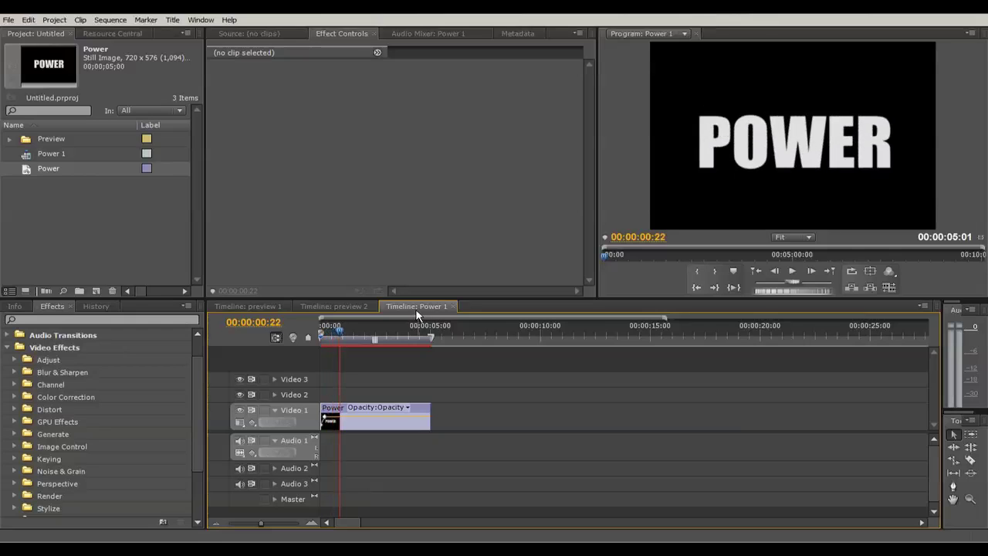
Step: Search the effects for "bev" and apply Bevel Alpha to the Power clip
key("shift+7")
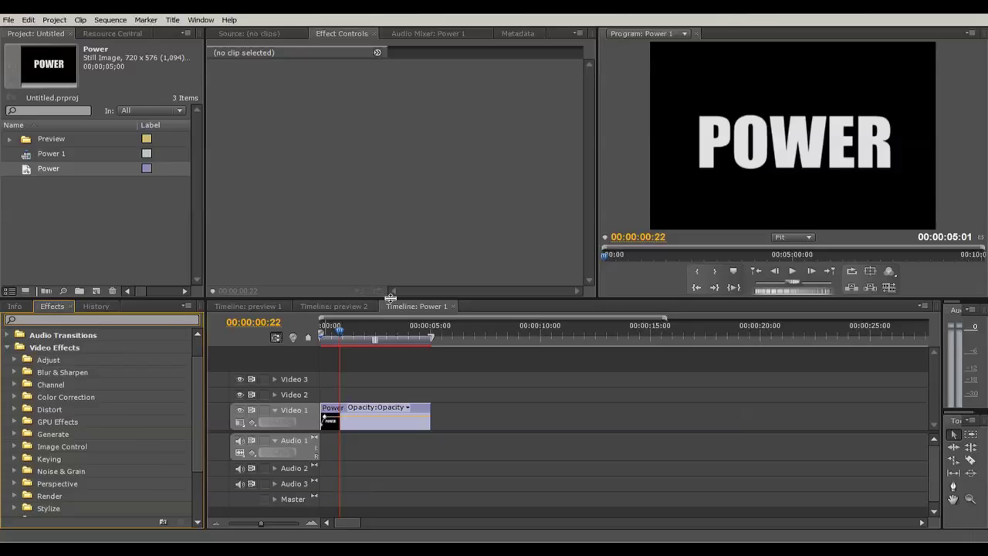
type("beb")
key("BackSpace")
type("v")
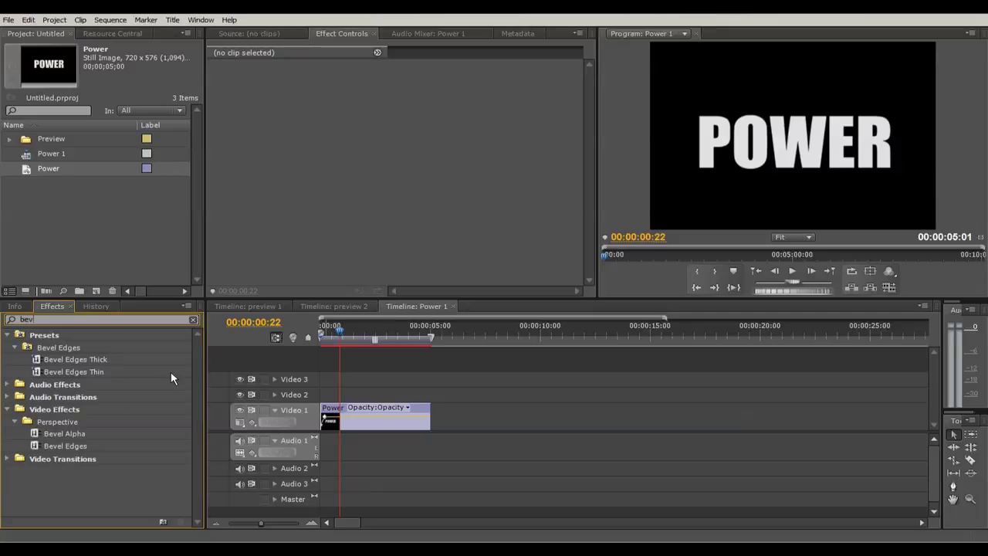
left_click(65, 422)
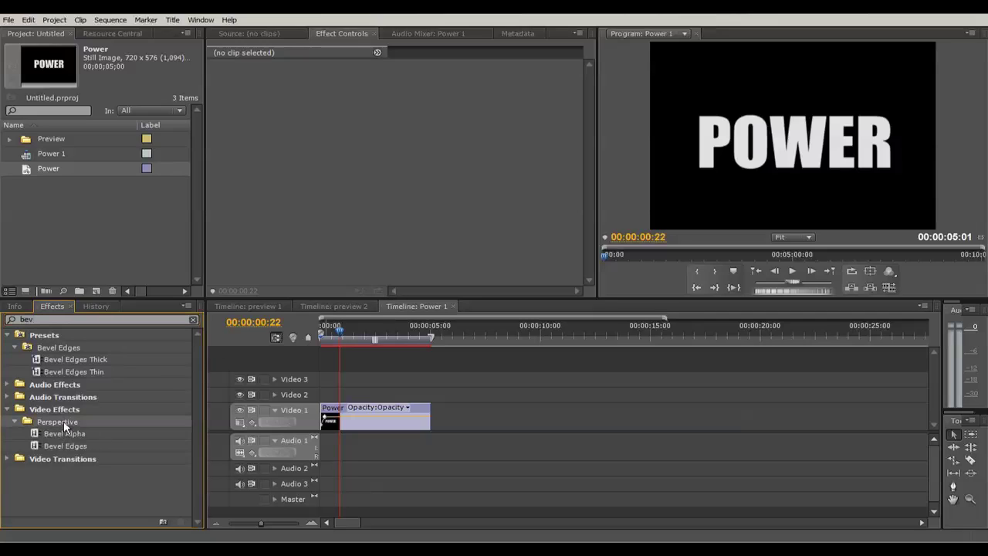
left_click_drag(65, 434, 386, 424)
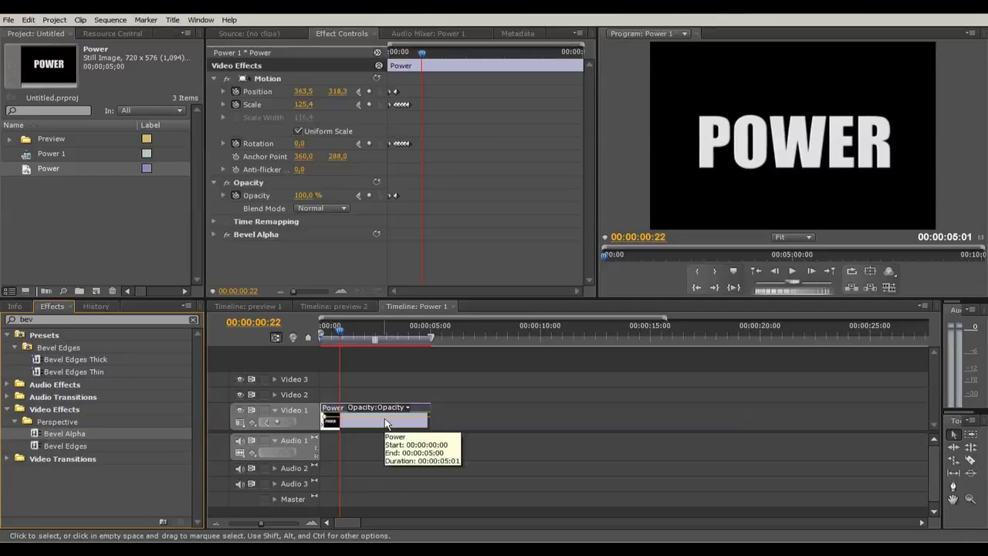
Step: Expand the Bevel Alpha settings and collapse the Motion and Opacity settings of the Power clip
left_click(214, 234)
scroll(410, 245, "down", 1)
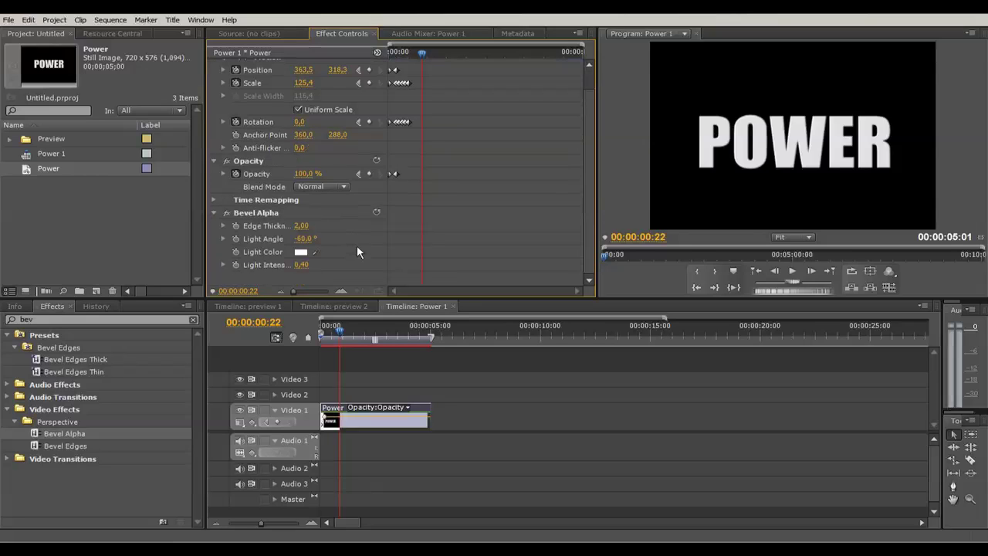
scroll(266, 221, "up", 1)
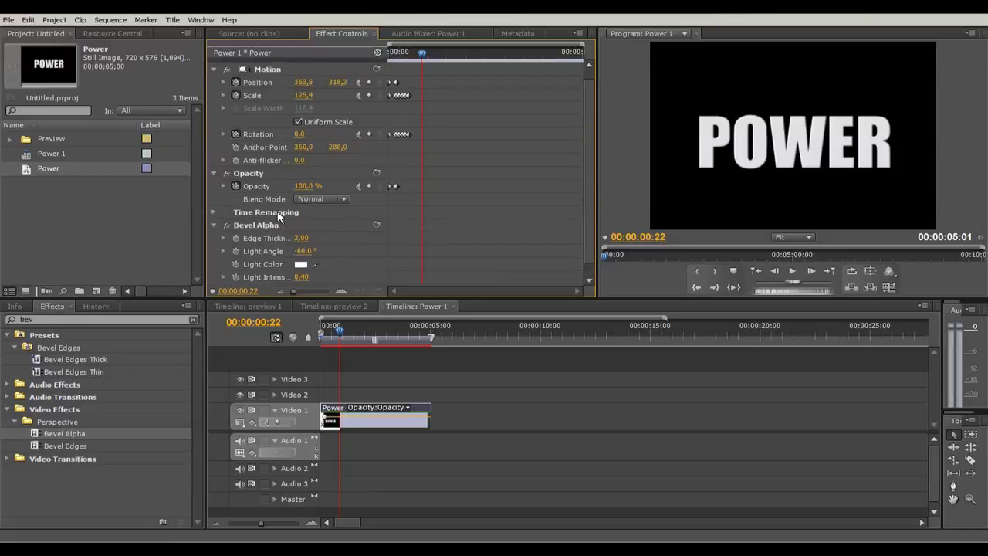
left_click(215, 78)
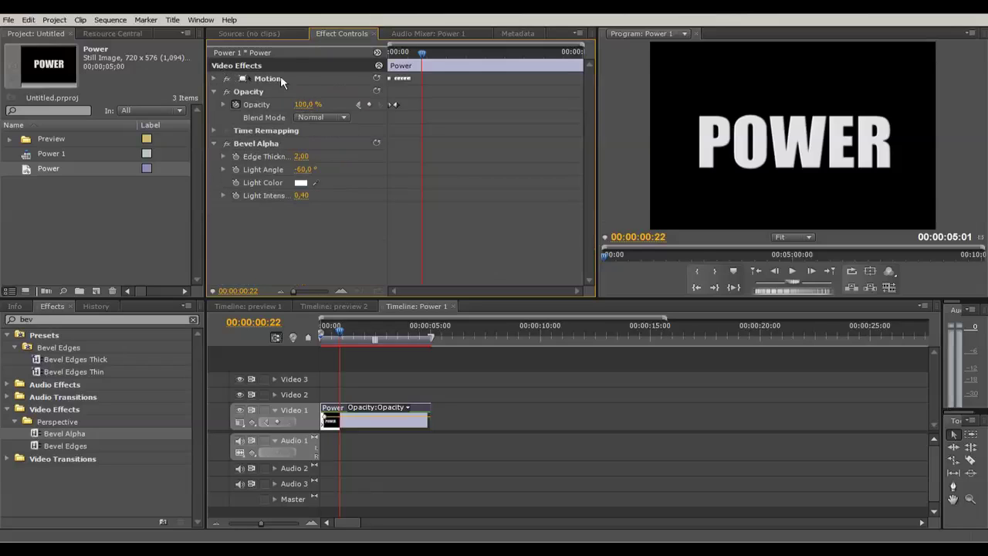
left_click(215, 91)
left_click(286, 117)
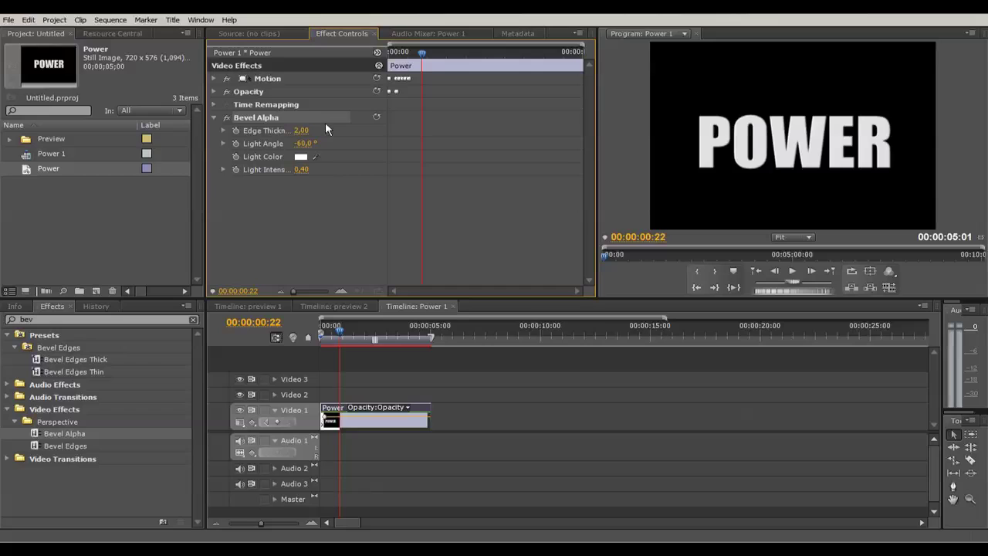
Step: Set the Bevel Alpha edge thickness to 10 and its light intensity to 1.00, then collapse the effect
left_click_drag(305, 131, 389, 131)
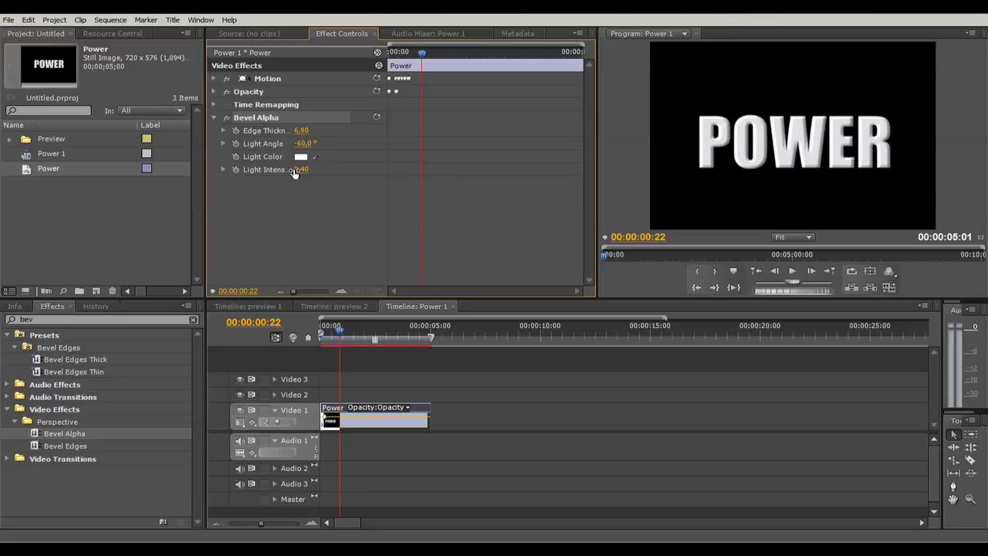
left_click_drag(302, 173, 309, 170)
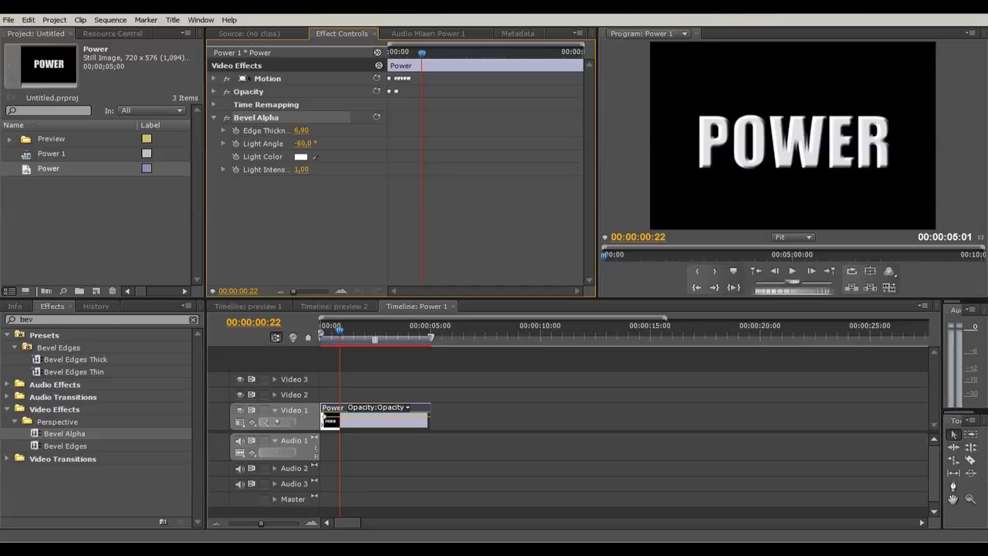
left_click_drag(301, 131, 317, 131)
left_click(303, 130)
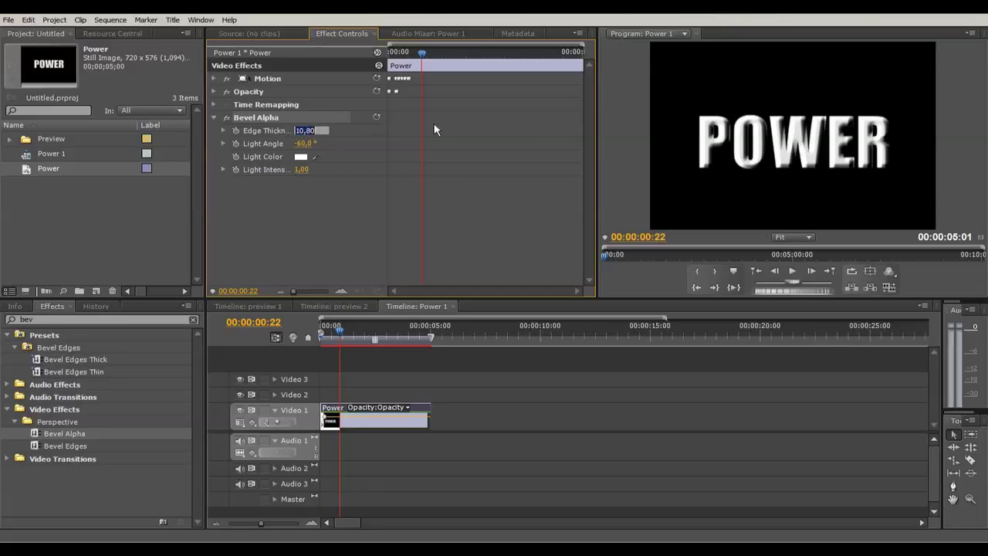
type("1")
key("Return")
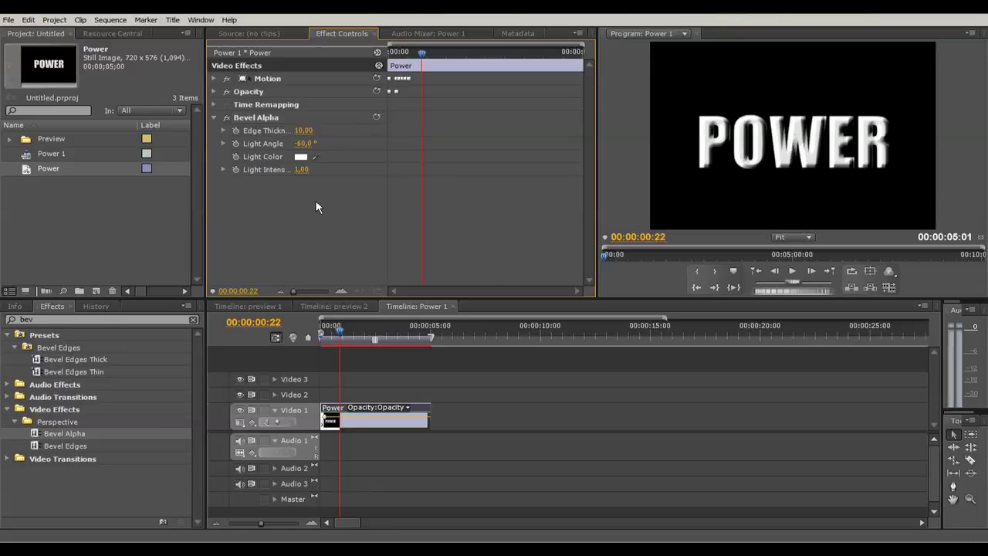
left_click(214, 117)
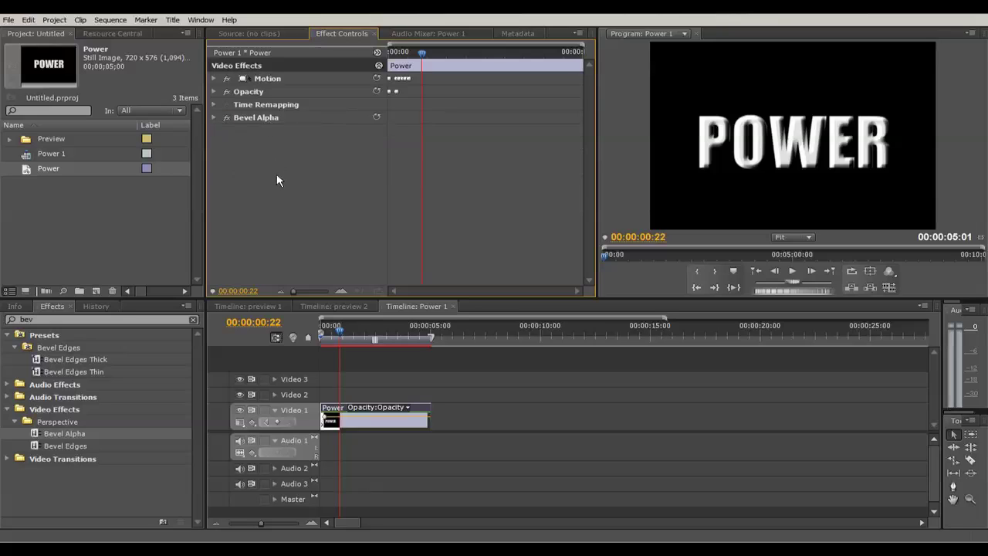
Step: Apply a second Bevel Alpha to the Power clip with light intensity 1.00 and edge thickness 40
left_click_drag(66, 434, 363, 425)
left_click(214, 130)
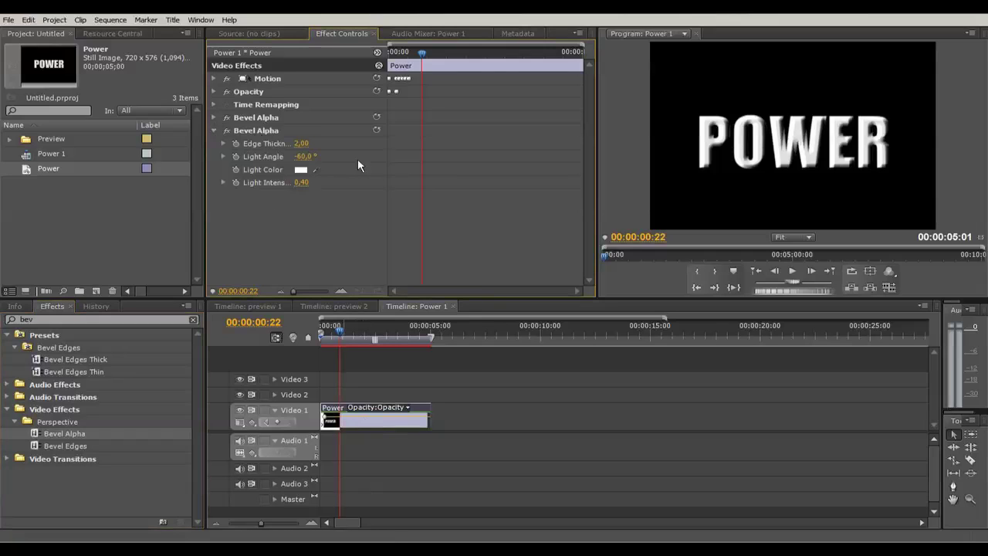
left_click_drag(301, 183, 359, 178)
left_click(302, 145)
type("40")
key("Return")
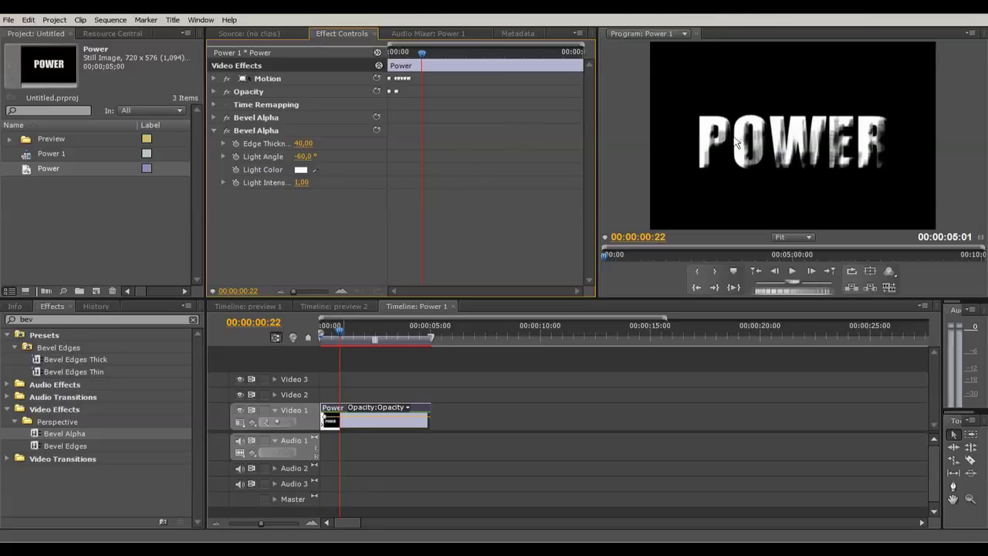
Step: Set the second Bevel Alpha's light angle to -180°
mouse_move(303, 156)
left_mouse_down()
mouse_move(380, 156)
mouse_move(321, 156)
left_mouse_up()
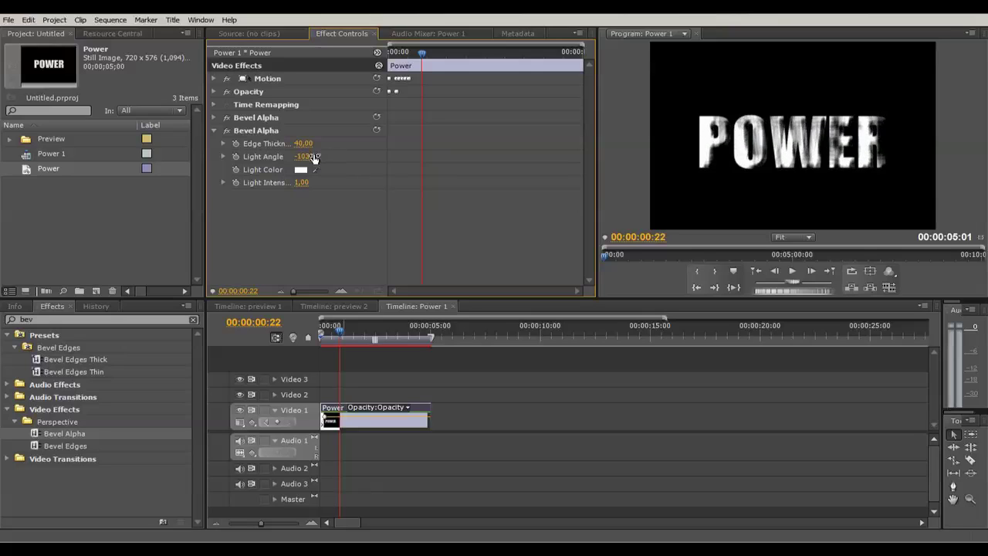
left_click(307, 155)
type("-180")
key("Return")
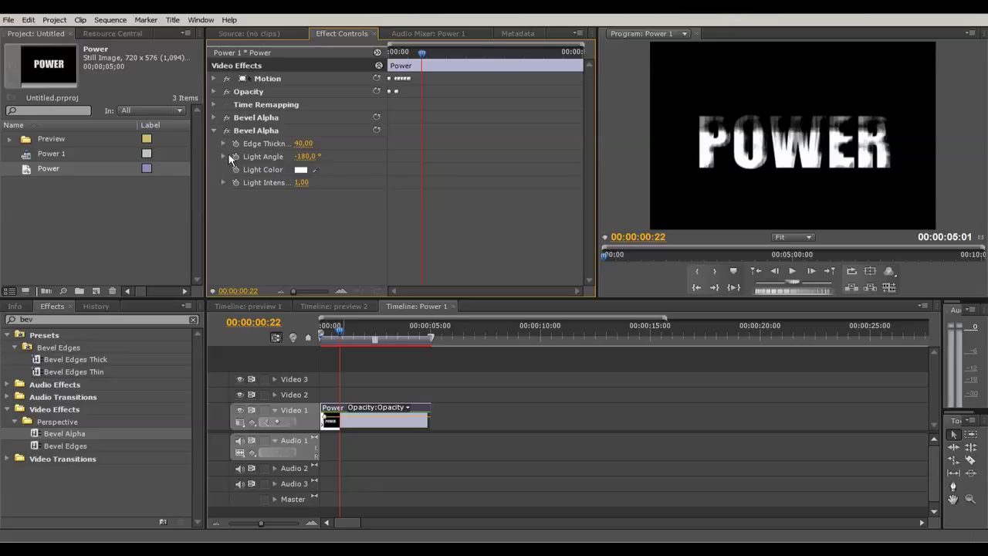
left_click(213, 130)
right_click(252, 130)
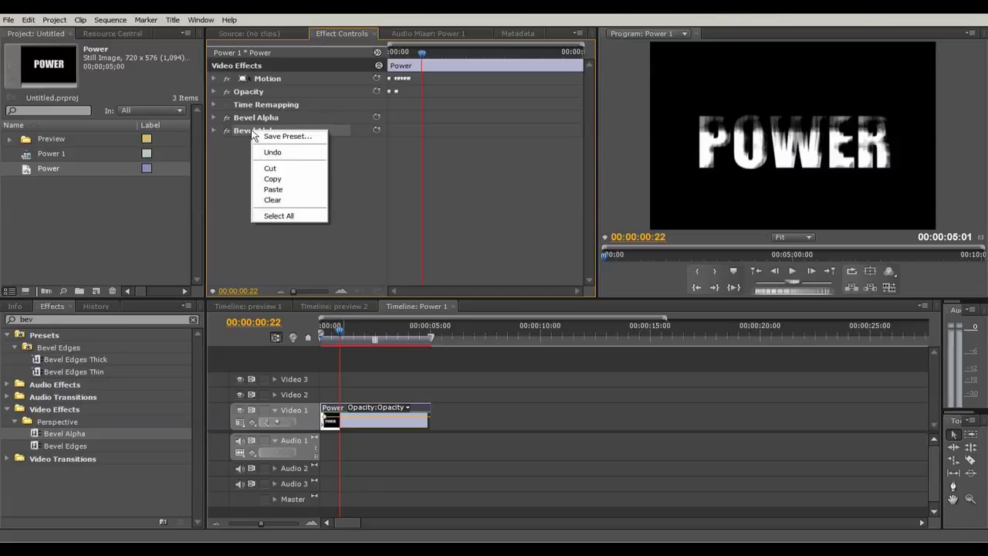
left_click(213, 131)
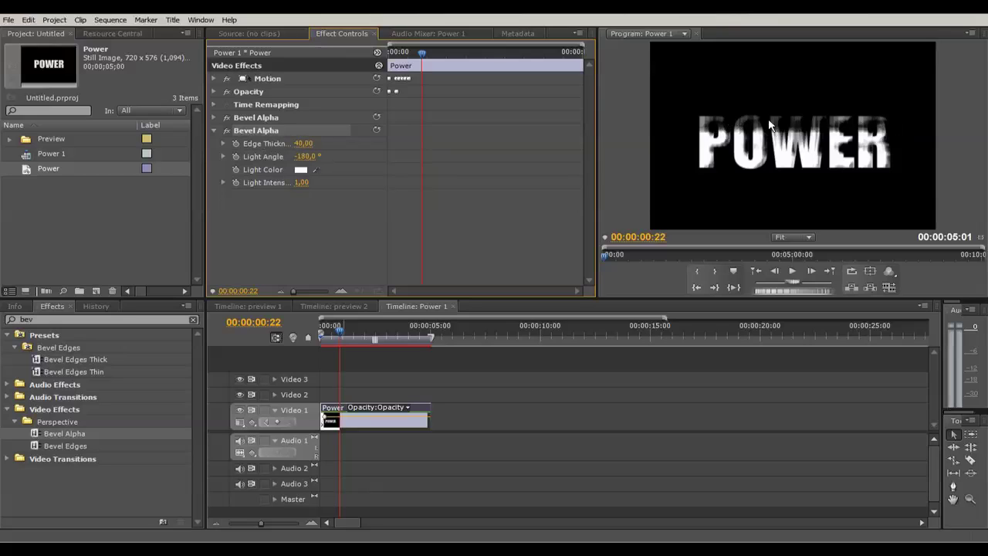
Step: Duplicate the second Bevel Alpha on the Power clip, set the copy's light angle to 0°, and collapse both effects
right_click(261, 140)
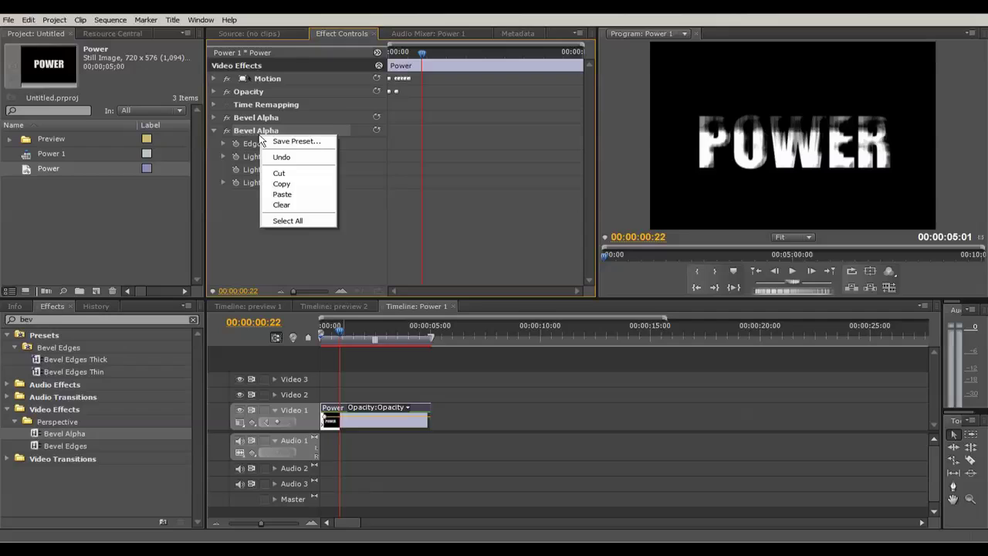
left_click(281, 184)
right_click(292, 210)
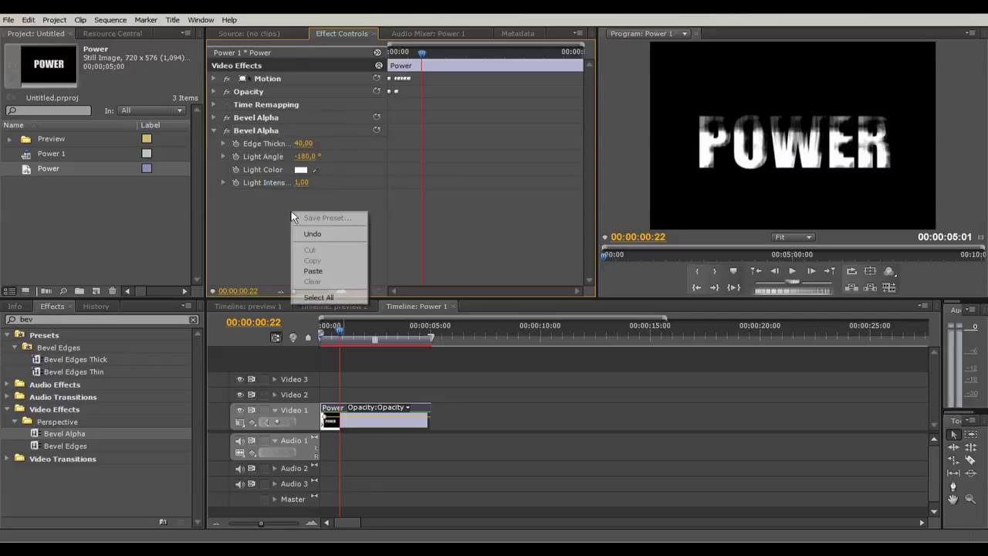
left_click(313, 271)
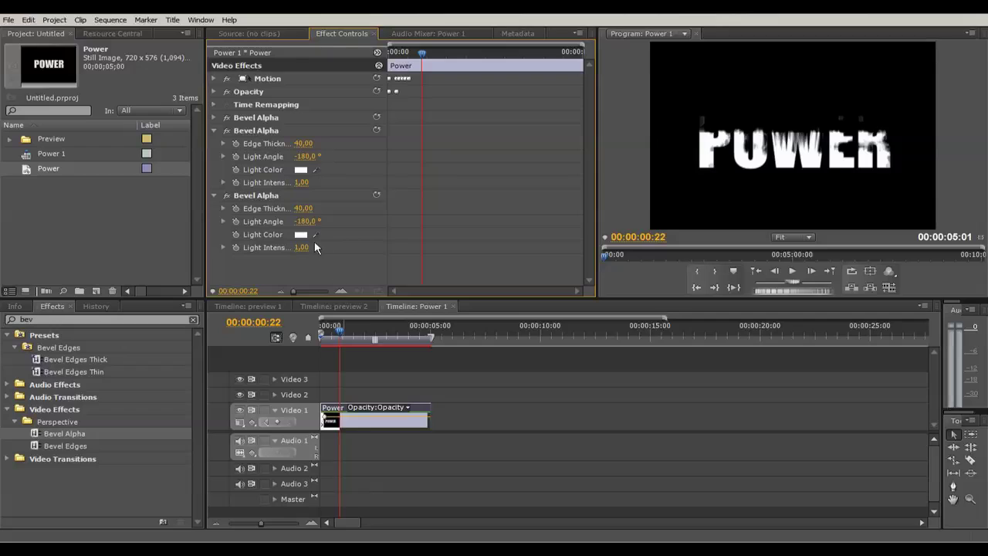
left_click(306, 221)
type("0")
key("Return")
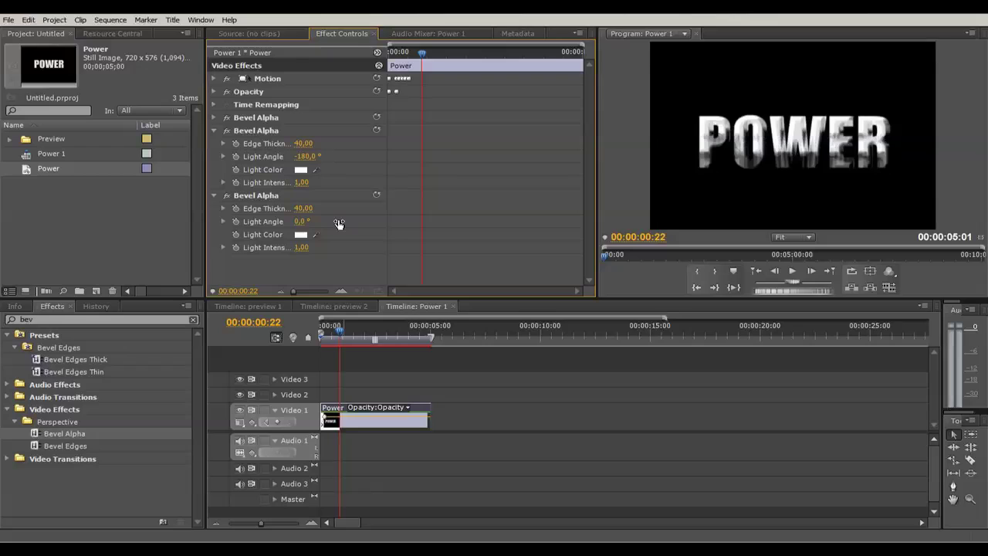
left_click(216, 130)
left_click(213, 142)
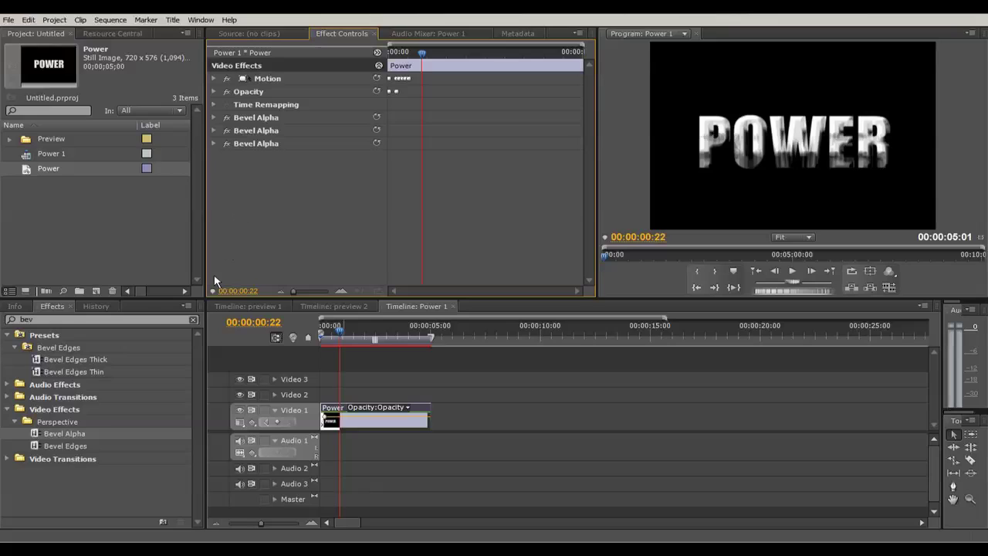
Step: Search the effects for "thr" and apply the Three-Way Color Corrector to the Power clip
left_click(67, 321)
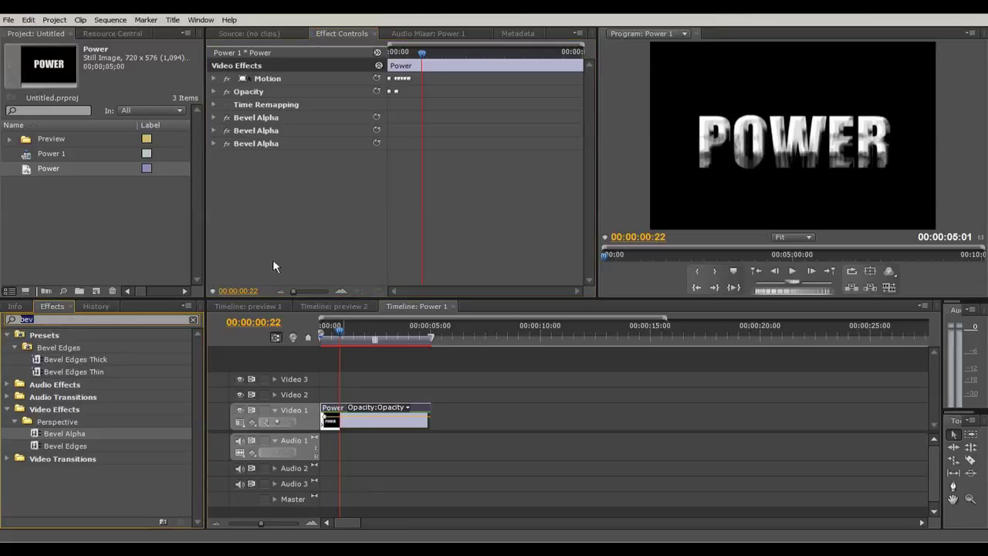
key("BackSpace")
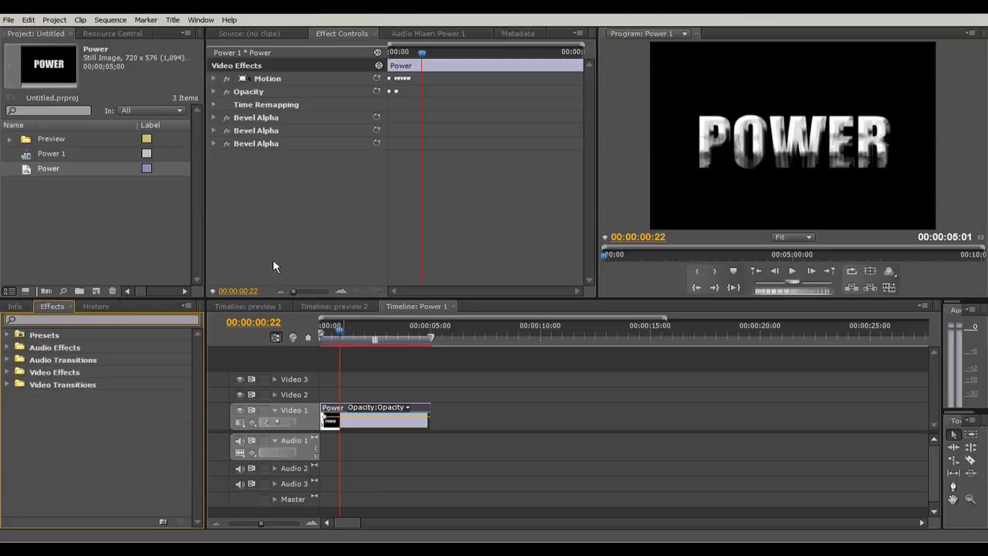
type("thr")
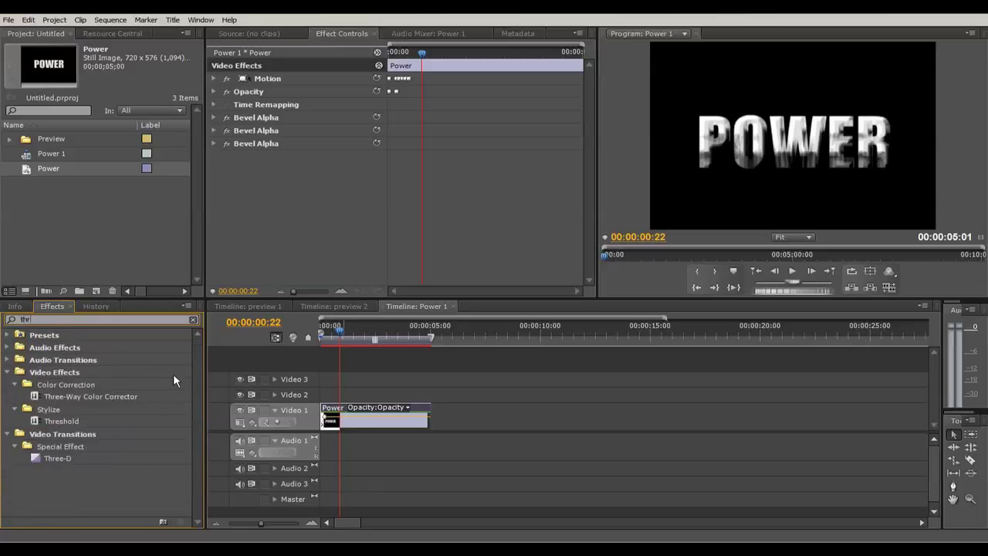
left_click(57, 386)
left_click(62, 397)
left_click_drag(61, 398, 372, 429)
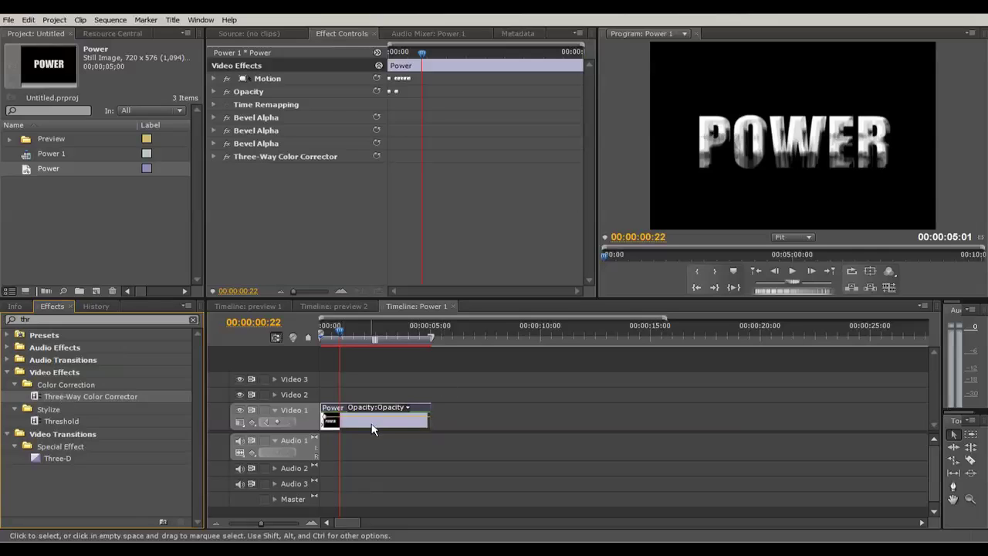
Step: Tint the Power clip's shadows red and its midtones and highlights blue with the Three-Way Color Corrector, then collapse the effect
left_click(214, 156)
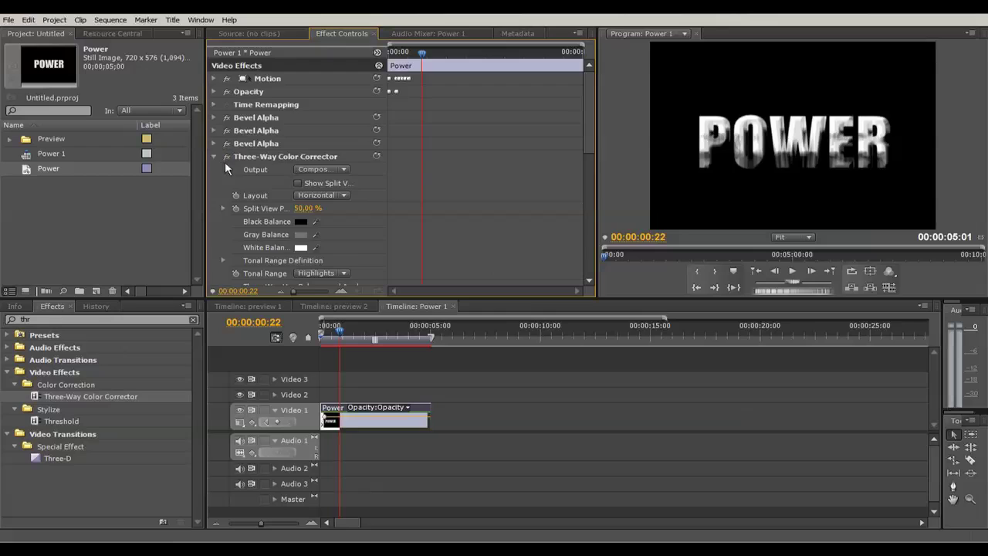
scroll(229, 173, "down", 3)
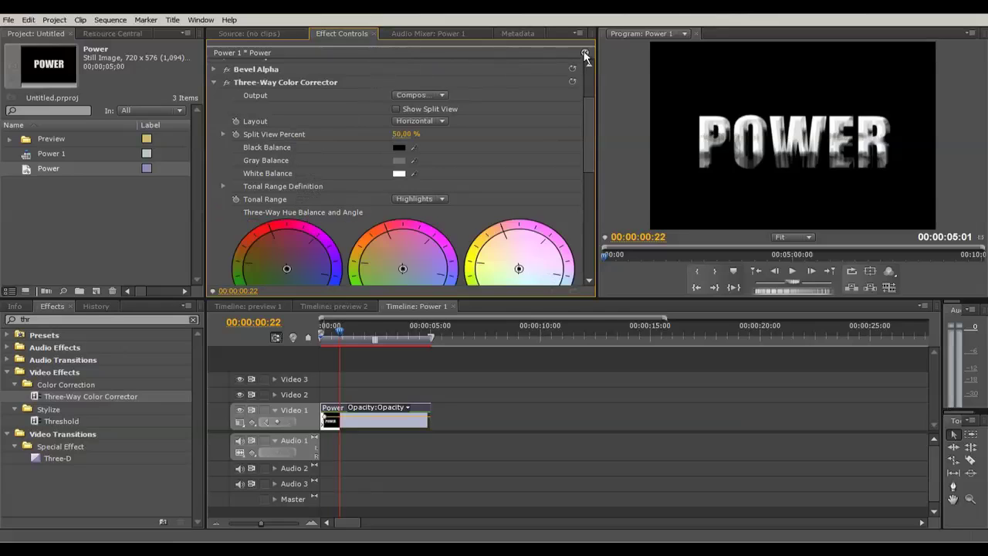
left_click(378, 53)
left_click_drag(591, 115, 590, 142)
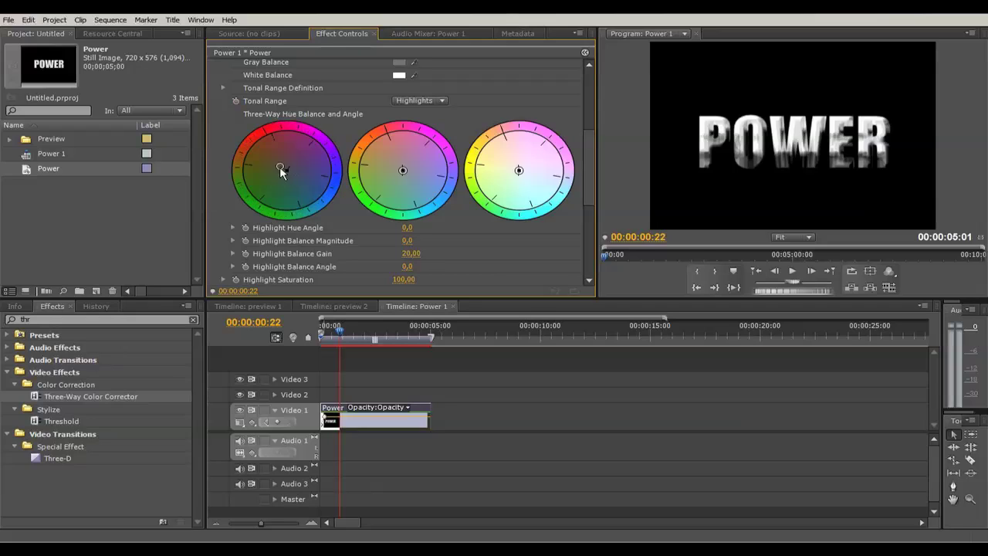
left_click_drag(284, 171, 262, 139)
left_click_drag(519, 171, 562, 206)
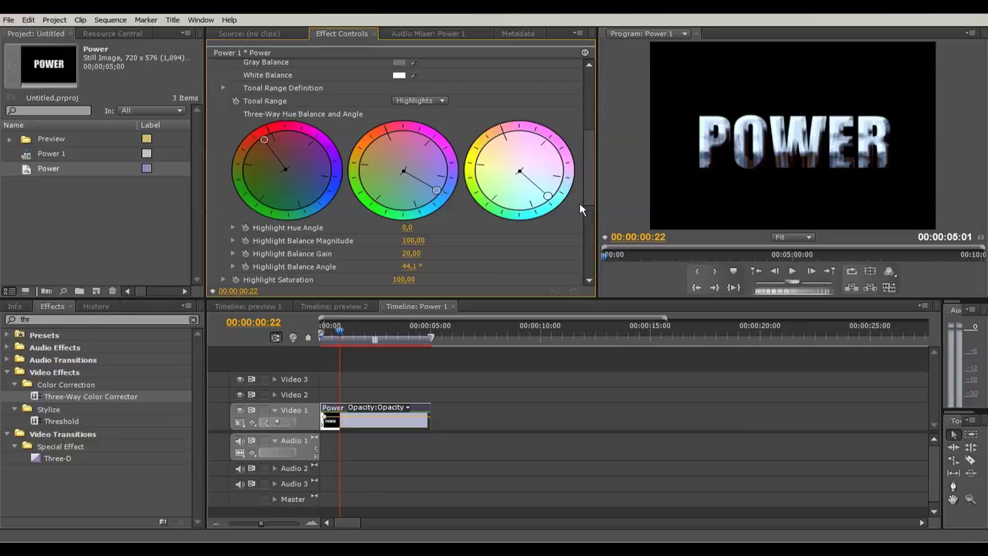
left_click_drag(587, 168, 547, 128)
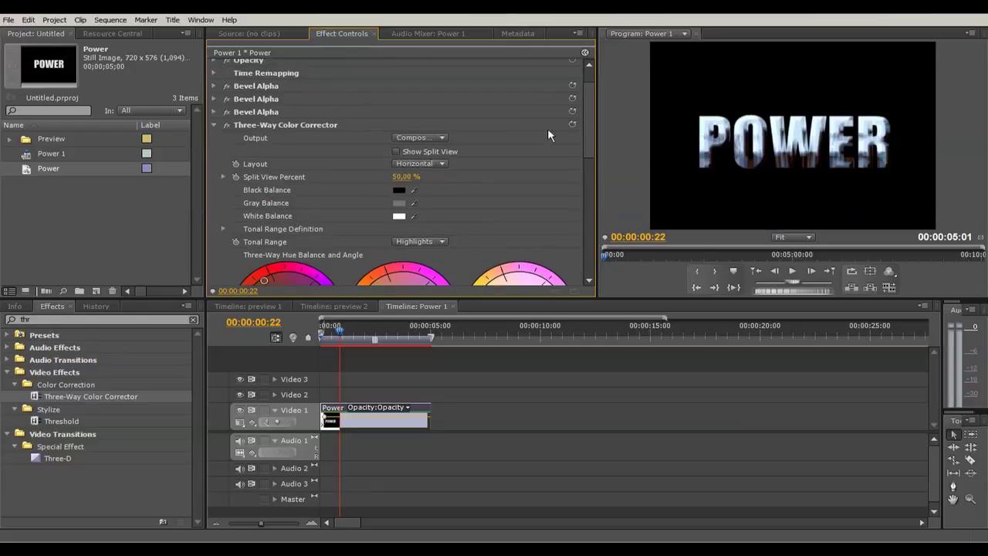
left_click(215, 125)
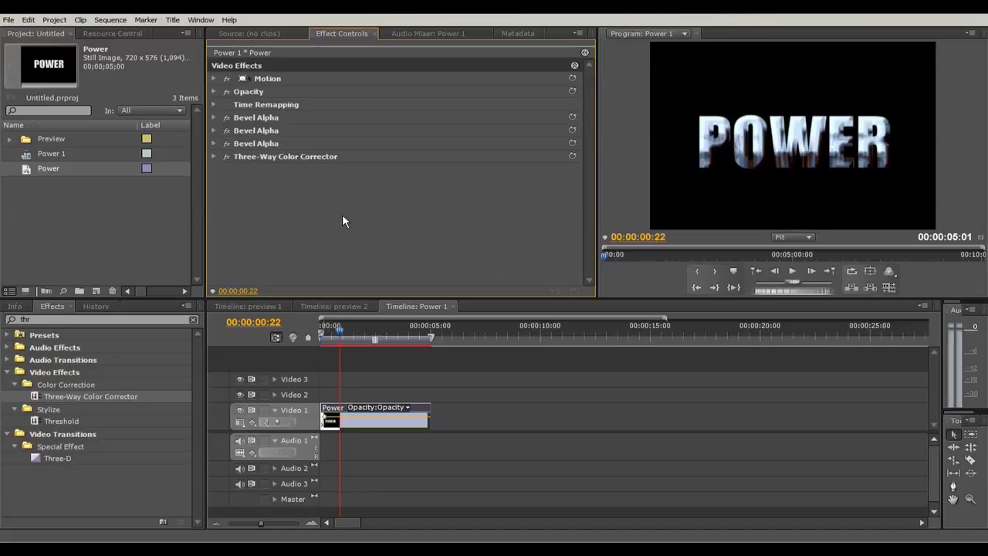
Step: Search the effects for "proc" and apply ProcAmp to the Power clip, showing its settings
left_click(4, 316)
key("BackSpace")
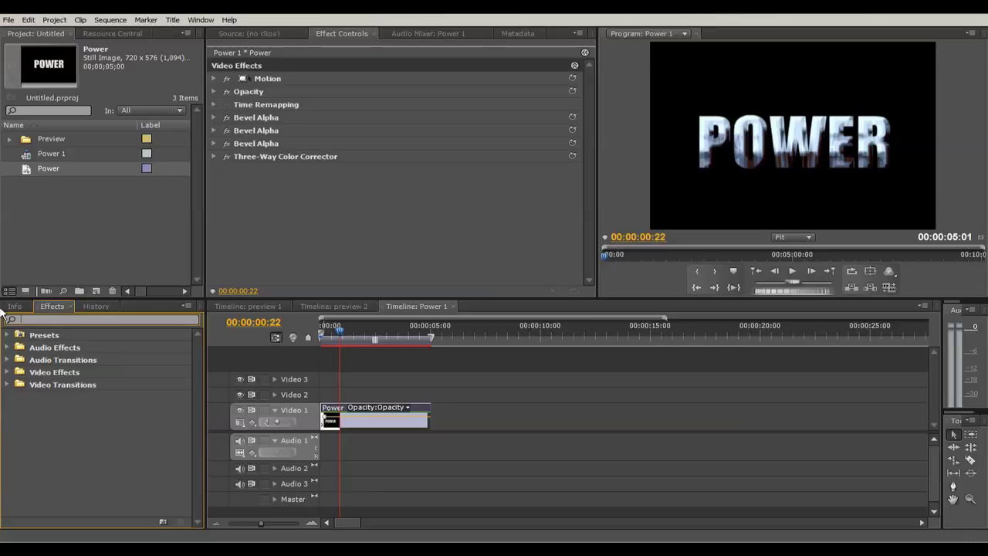
type("proc")
left_click_drag(59, 396, 389, 423)
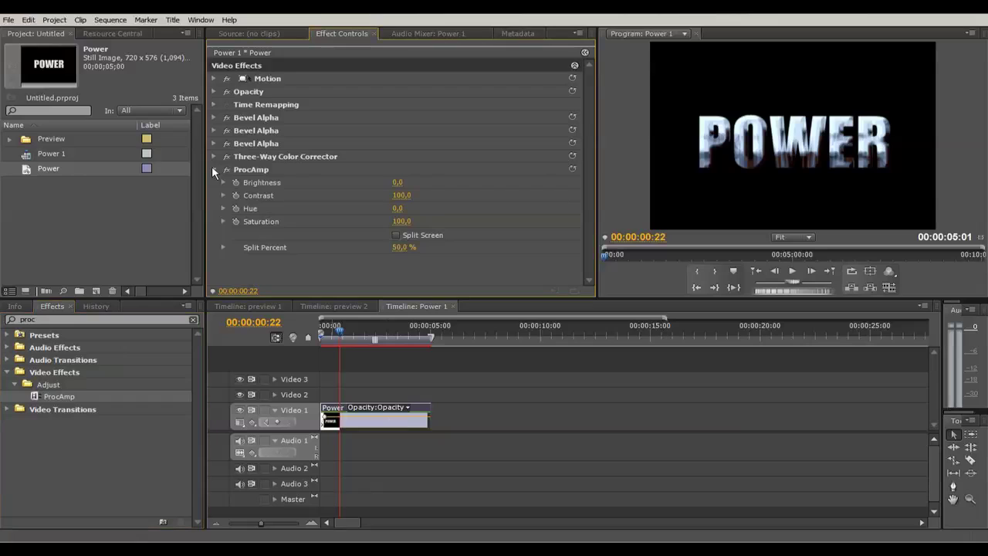
left_click(249, 170)
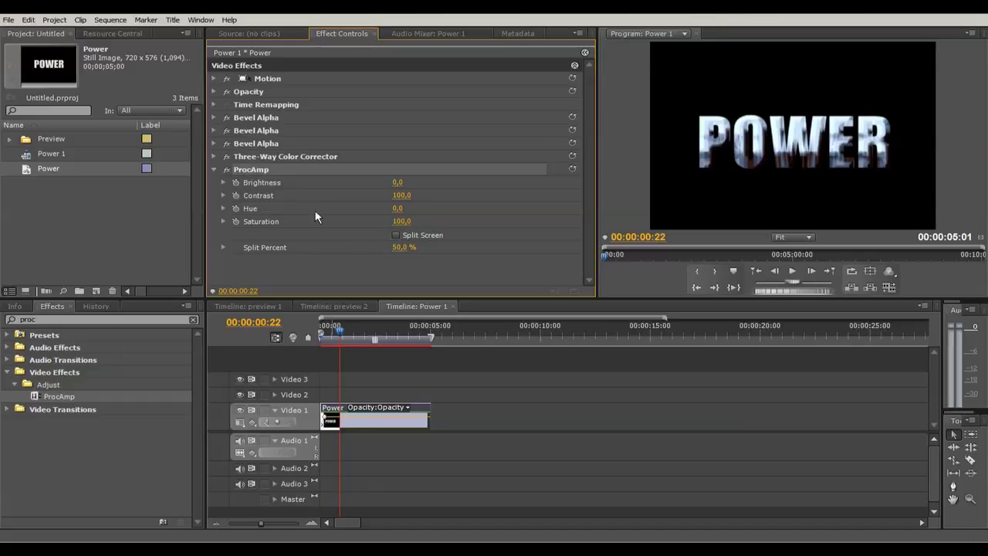
left_click(375, 279)
Step: Set the ProcAmp brightness to -5, contrast to 76 and saturation to 50
mouse_move(396, 182)
left_mouse_down()
mouse_move(383, 183)
mouse_move(409, 182)
left_mouse_up()
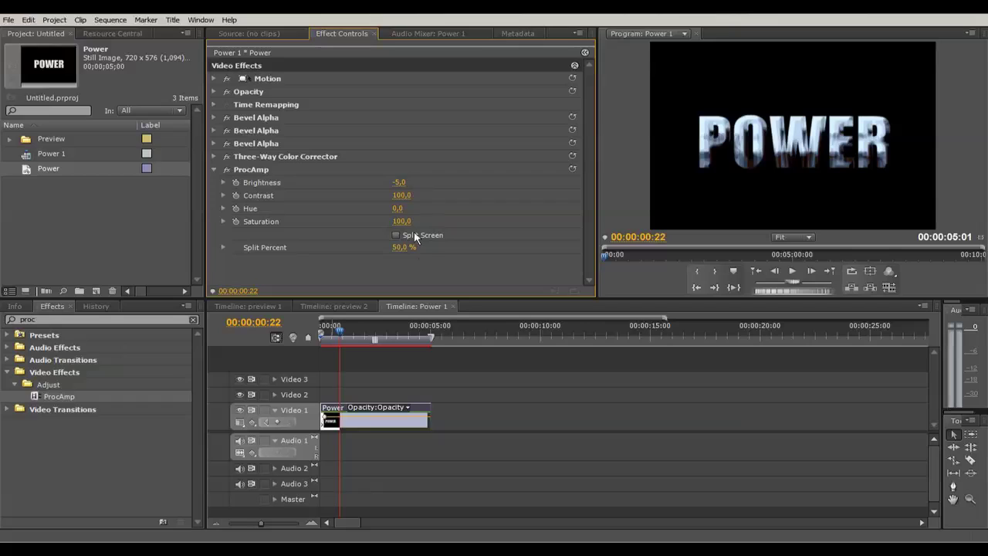
left_click_drag(401, 196, 389, 195)
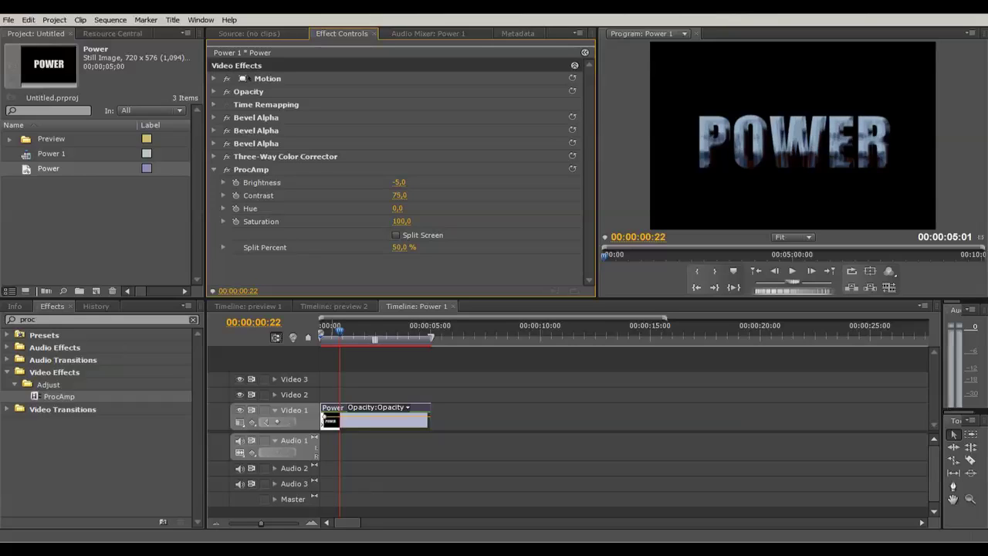
left_click(400, 221)
type("50")
key("Return")
Step: Set the second Bevel Alpha's light angle to -202°, and the third's light angle to -28° and edge thickness to 48.10
left_click(216, 144)
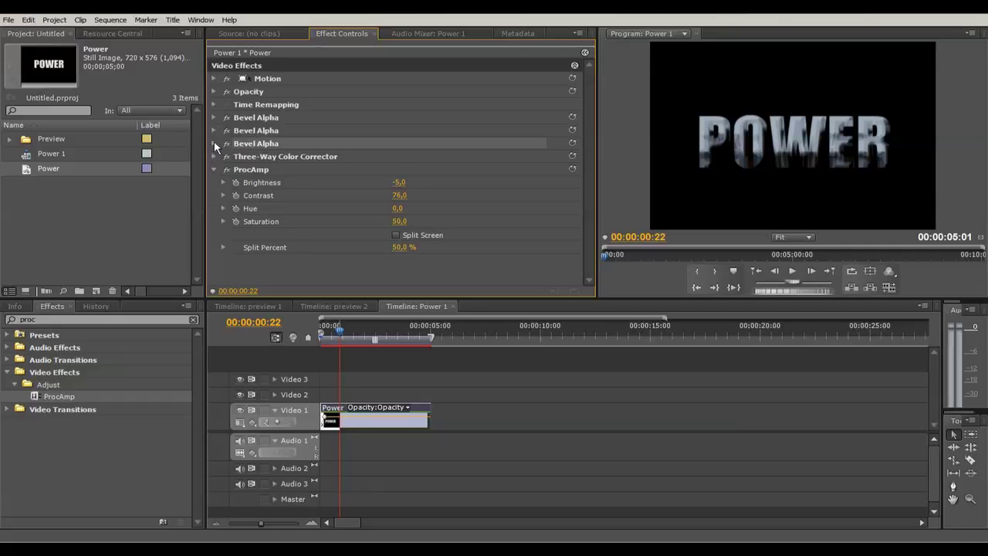
left_click(214, 142)
left_click(214, 131)
left_click(214, 273)
left_click(253, 131)
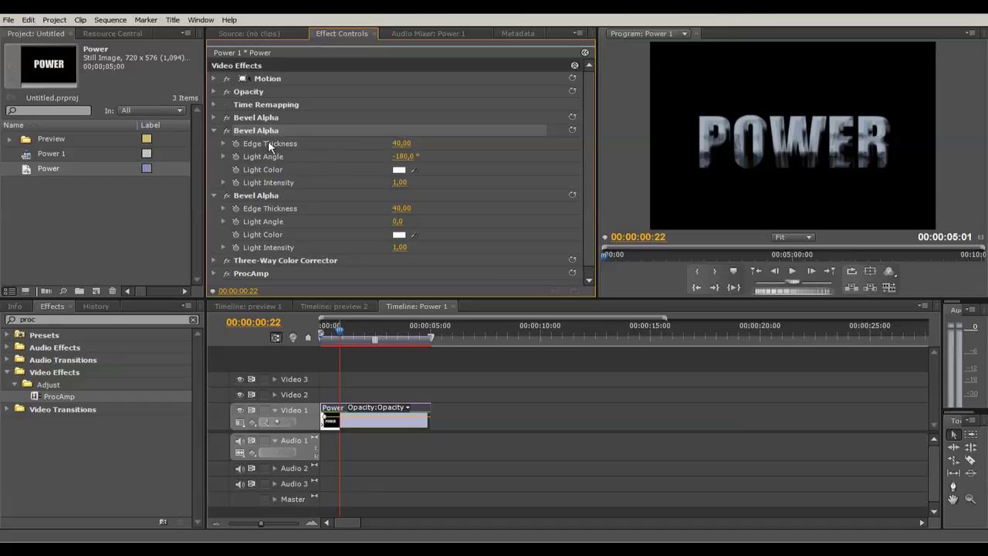
left_click_drag(407, 156, 397, 156)
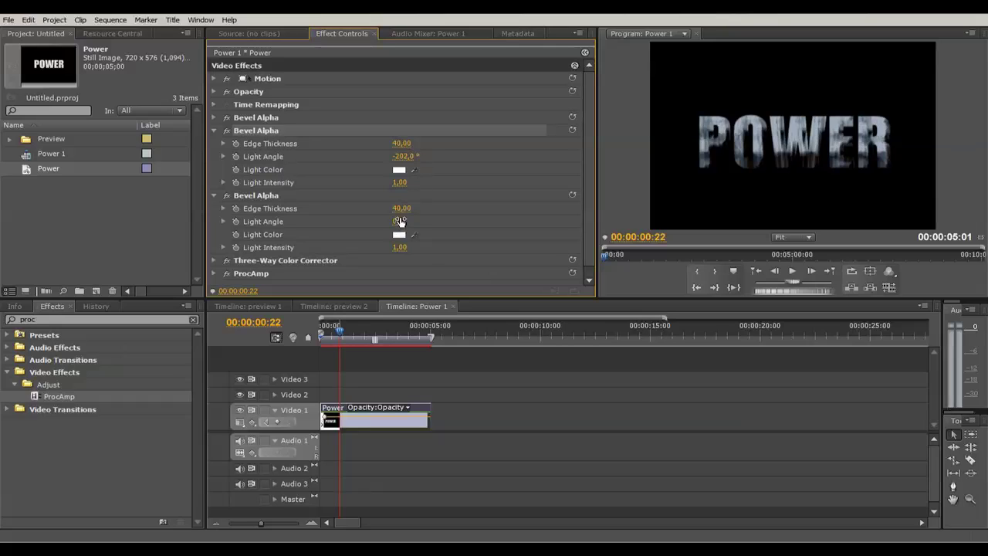
left_click_drag(396, 222, 383, 222)
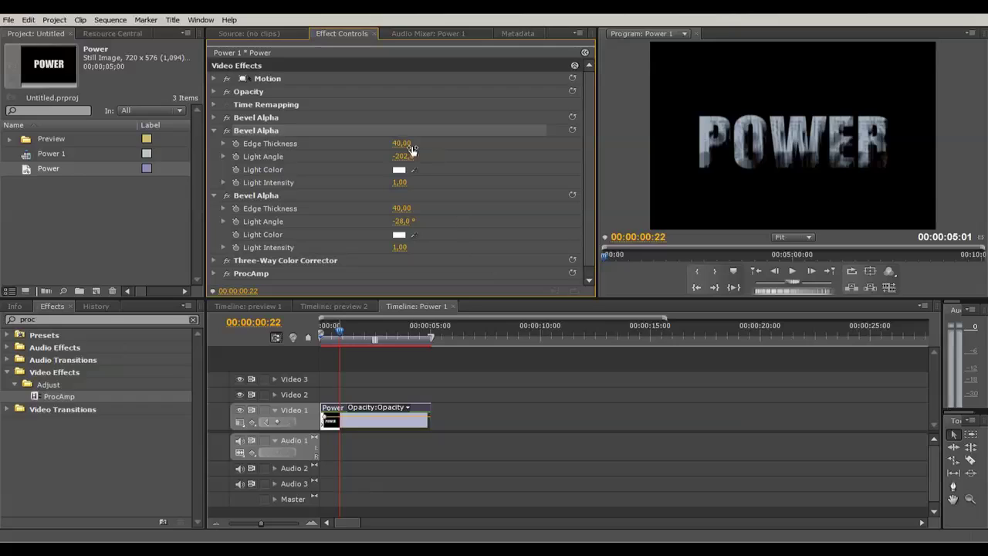
left_click_drag(406, 208, 436, 208)
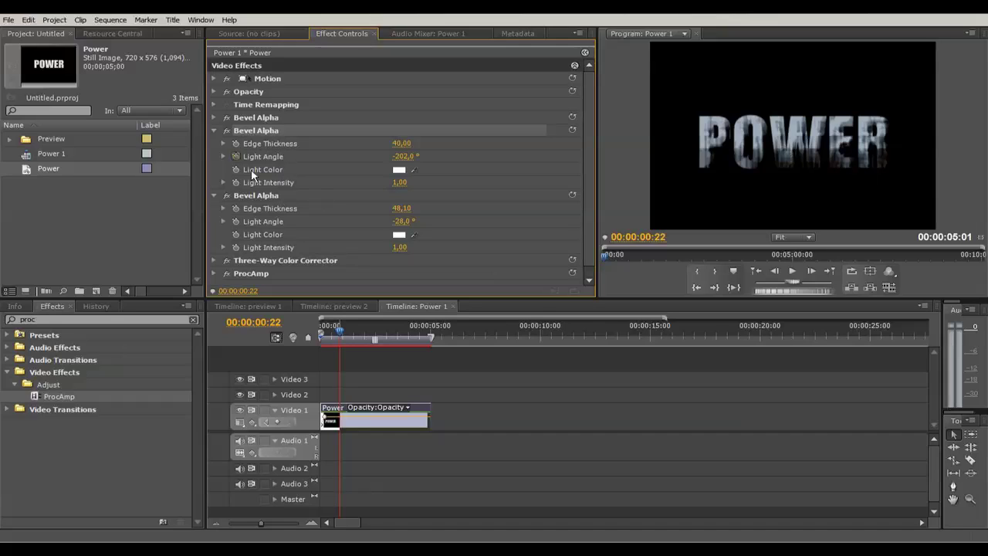
left_click(214, 131)
left_click(215, 143)
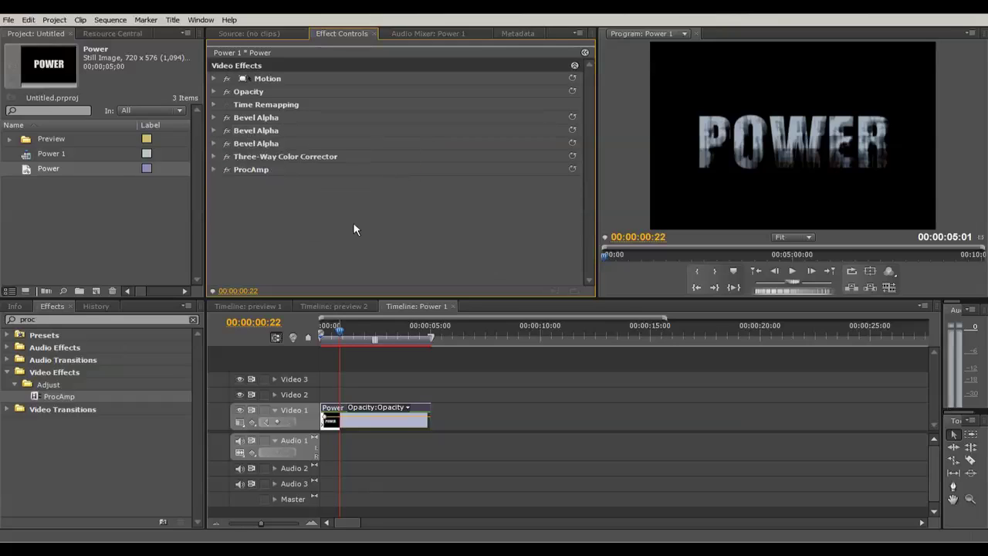
Step: Create a new DV-PAL Standard 48kHz sequence named Power 2
left_click(57, 214)
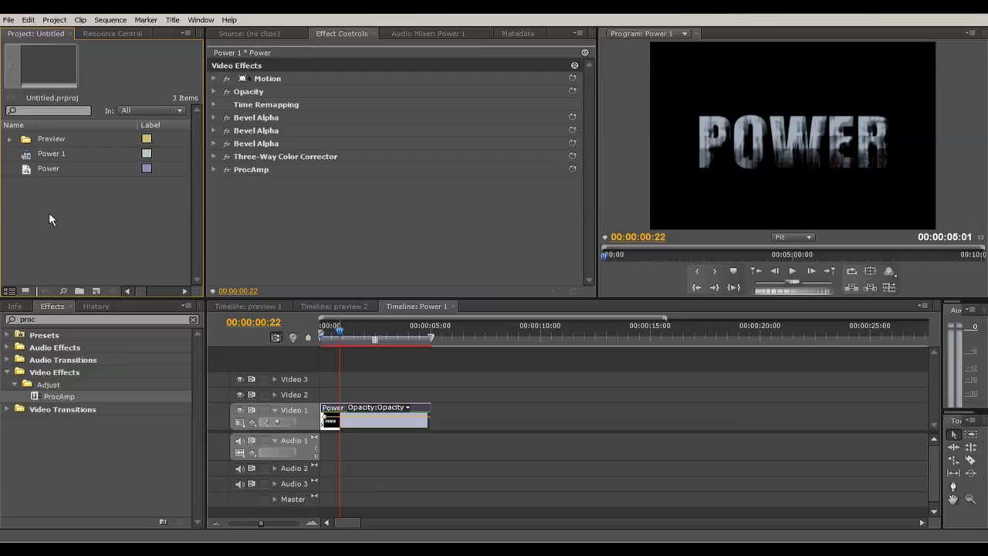
right_click(50, 215)
mouse_move(89, 247)
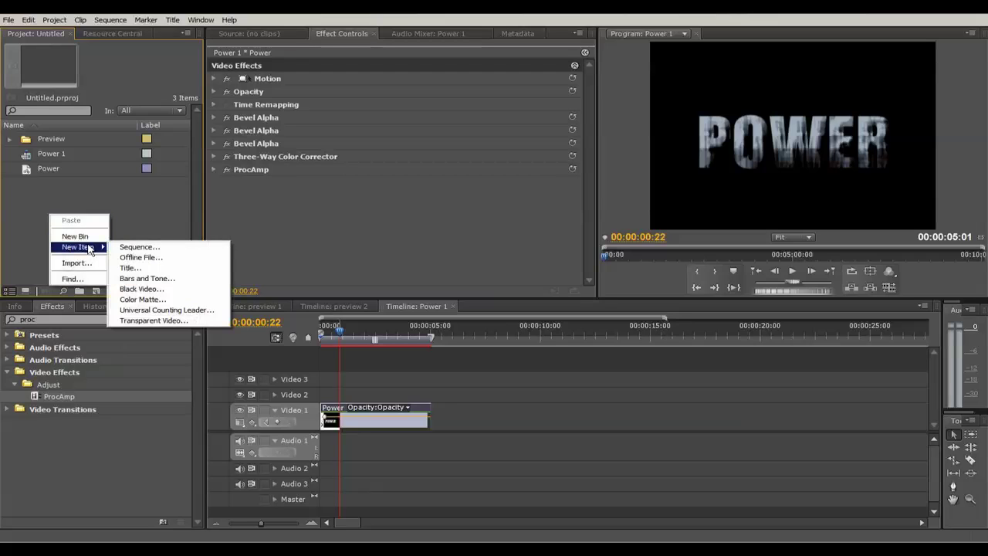
left_click(144, 245)
type("Po")
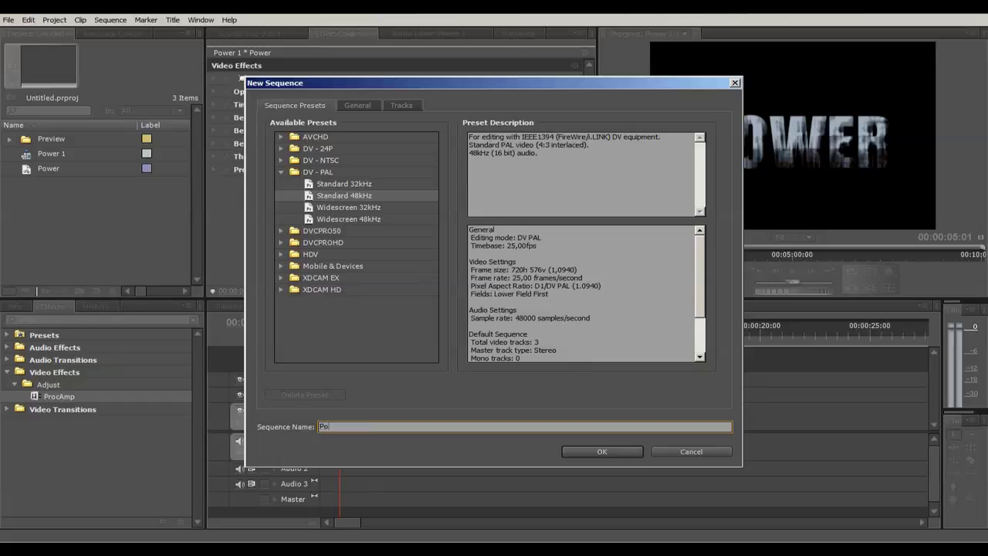
type("wer 2")
key("Return")
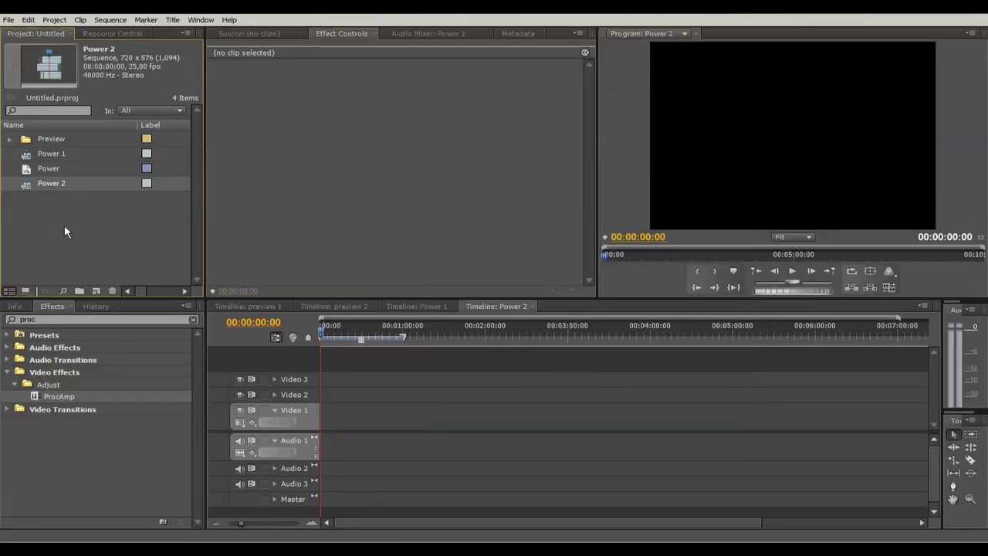
Step: Place the Power 1 sequence at the start of Video 1 in Power 2 and return the playhead to the start
left_click(47, 155)
left_click(47, 155)
left_click(28, 152)
left_click_drag(28, 152, 315, 416)
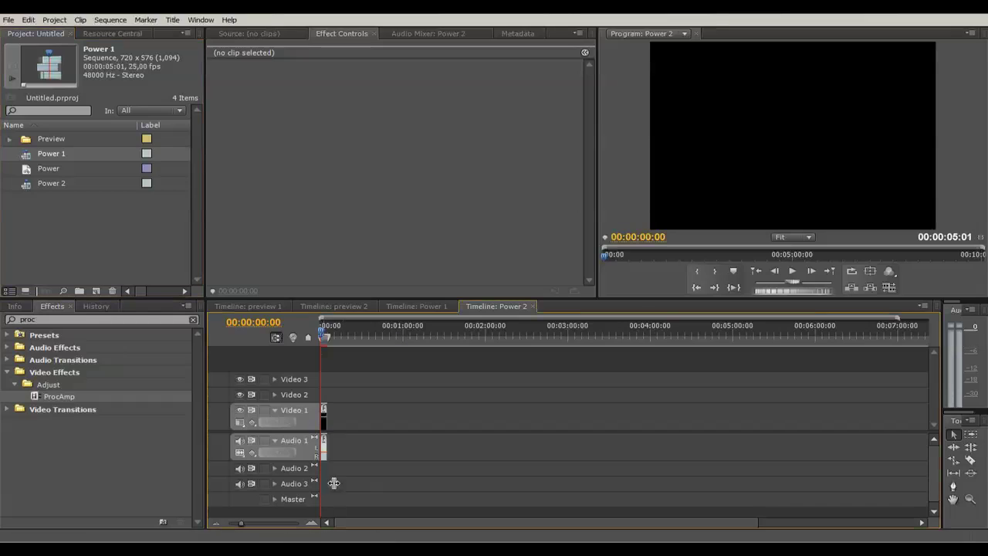
left_click(313, 524)
left_click(311, 523)
left_click(388, 334)
left_click_drag(390, 336, 312, 338)
Step: Search the effects for "bev", apply Bevel Alpha to the nested Power 1 clip and expand its settings
left_click(77, 467)
left_click_drag(54, 318, 4, 318)
type("bev")
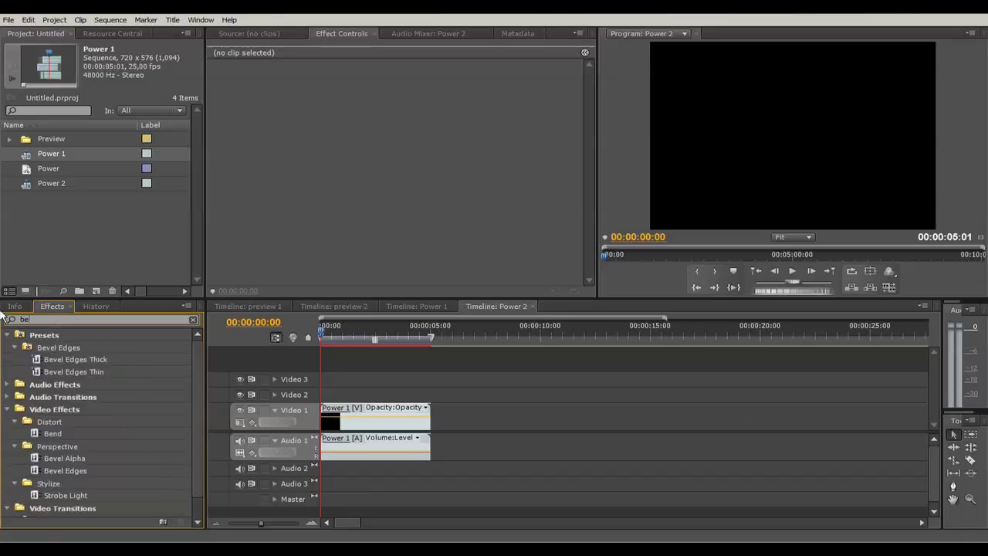
left_click_drag(74, 431, 355, 424)
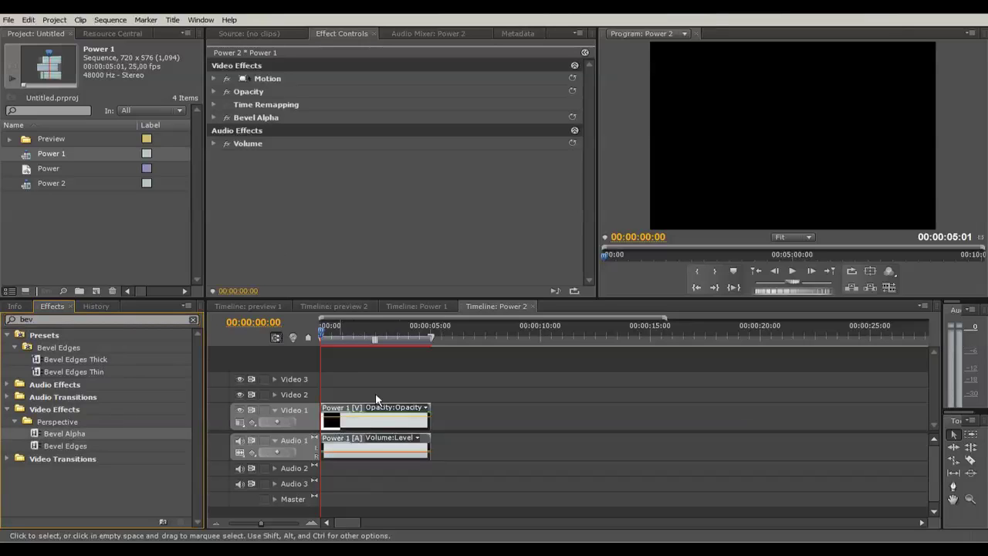
left_click(212, 117)
left_click(255, 117)
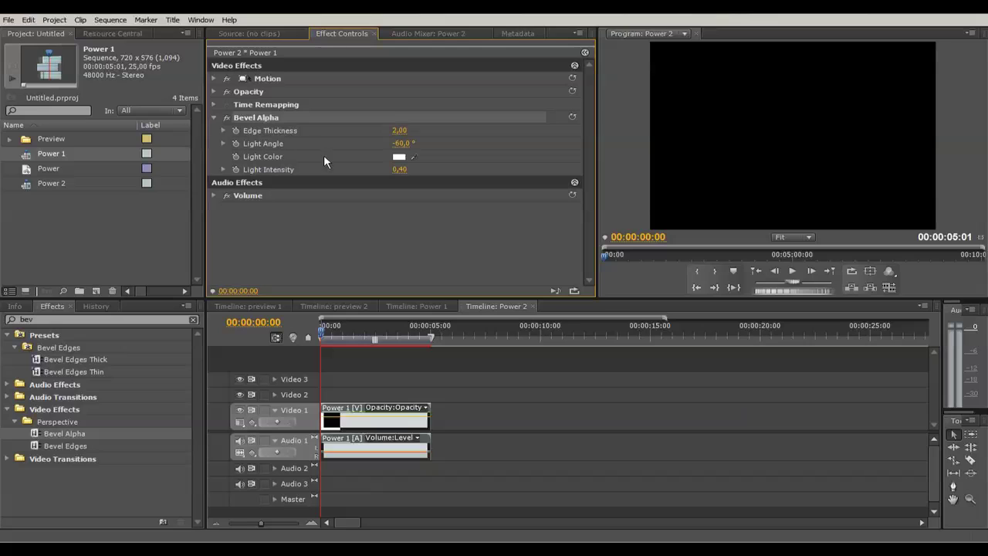
Step: Save the project and, viewing 00:00:02:06, set the Bevel Alpha's edge thickness to 8.70 and light intensity to 1.00
key("ctrl+s")
left_click(370, 334)
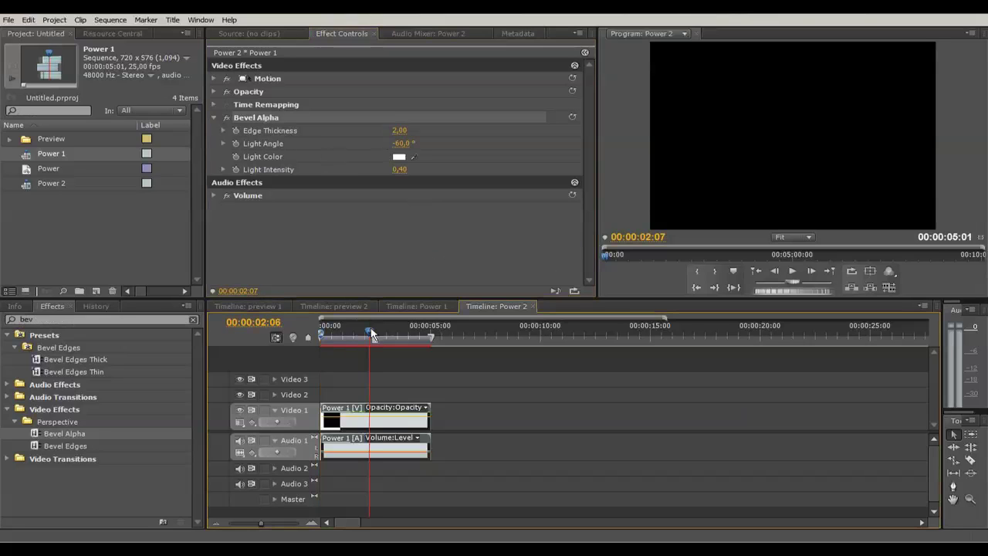
mouse_move(395, 133)
left_mouse_down()
mouse_move(444, 133)
mouse_move(407, 132)
left_mouse_up()
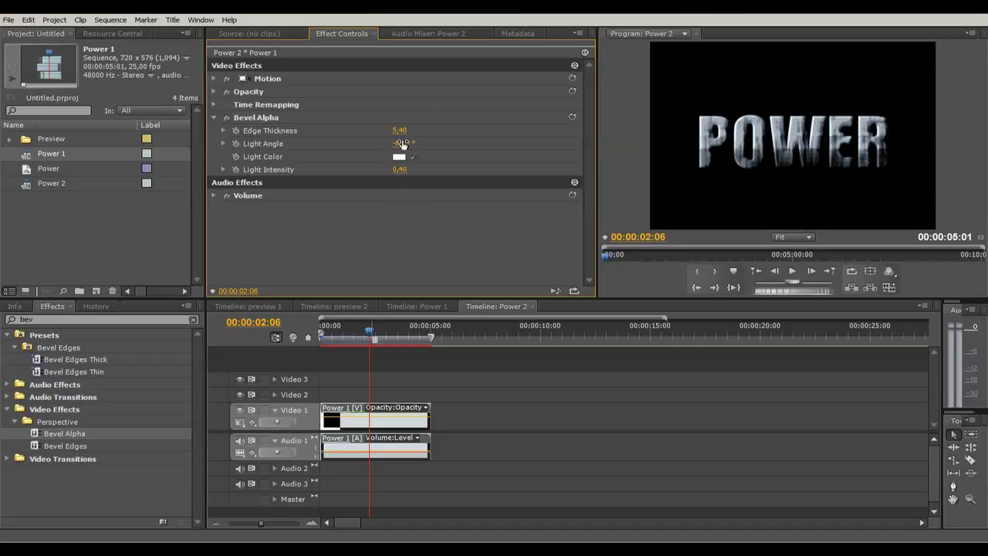
left_click(399, 130)
type("10,2")
key("Return")
left_click_drag(399, 130, 388, 130)
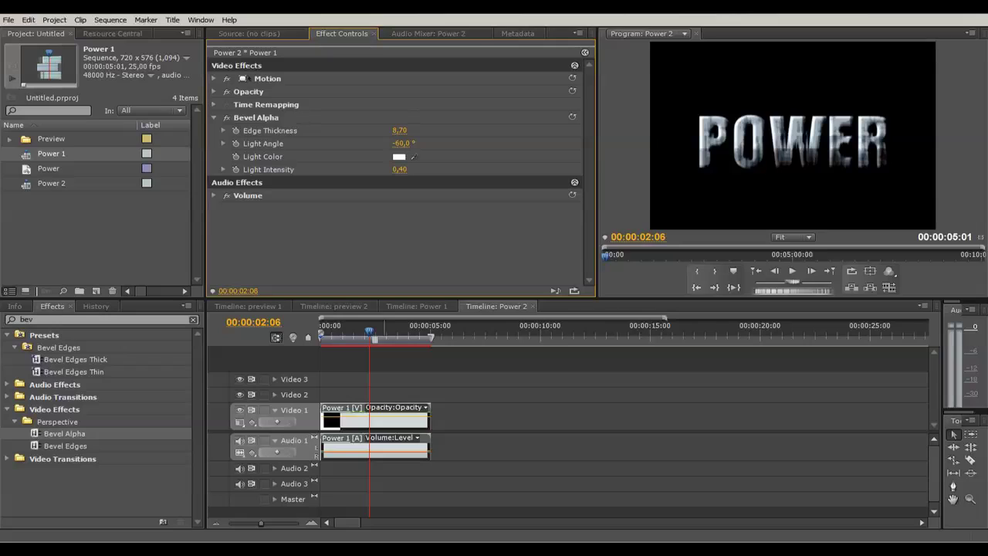
left_click_drag(399, 169, 409, 169)
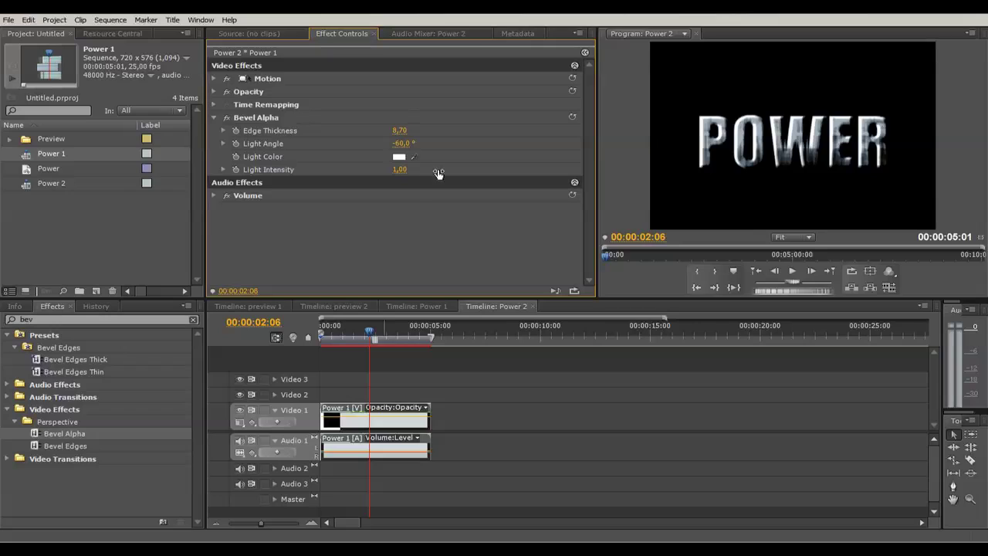
Step: Try a Bevel Alpha light intensity of 0.50 and undo that change
left_click(400, 169)
type("0,5")
key("Return")
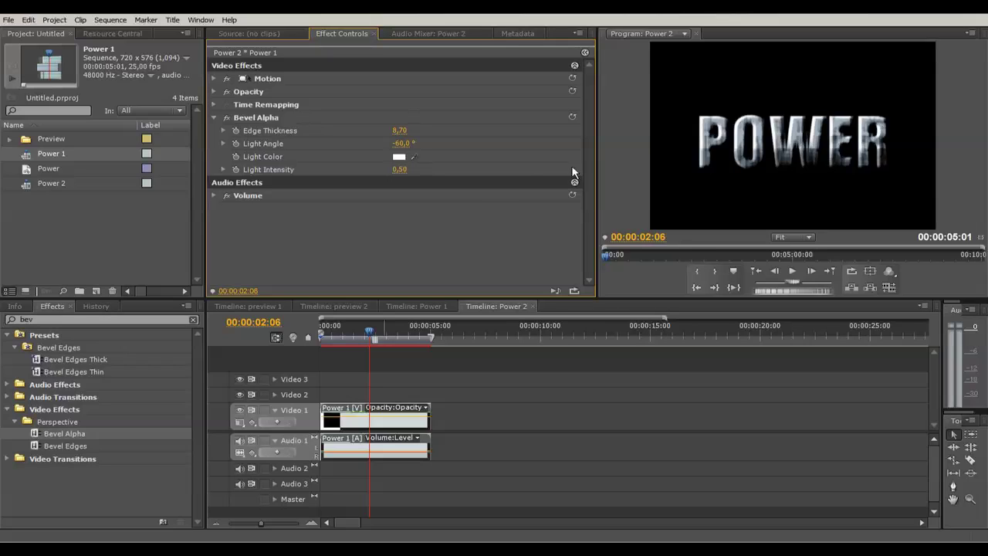
key("ctrl+z")
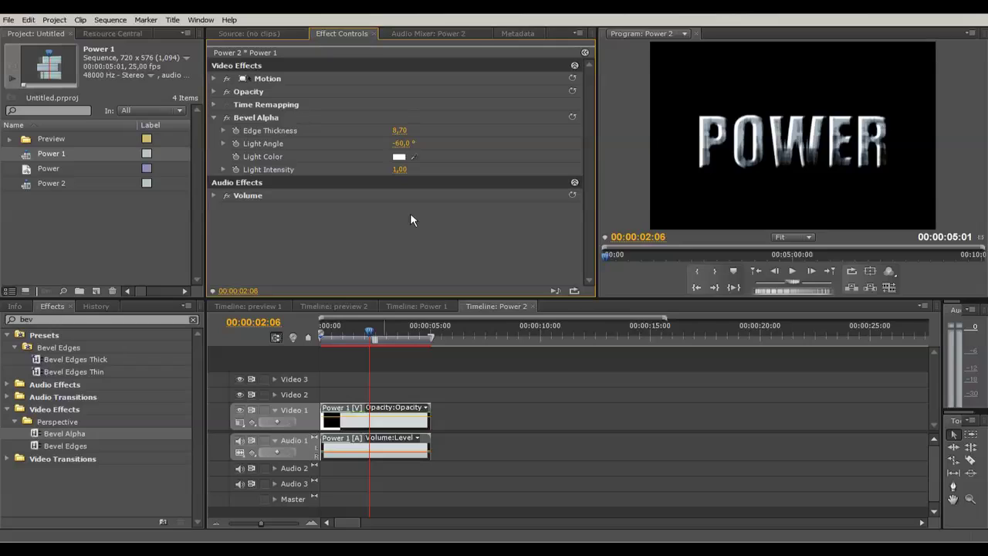
Step: Search the effects for "lum", apply Luma Curve to the nested Power 1 clip and show its settings with Bevel Alpha collapsed
left_click_drag(136, 319, 3, 328)
type("lum")
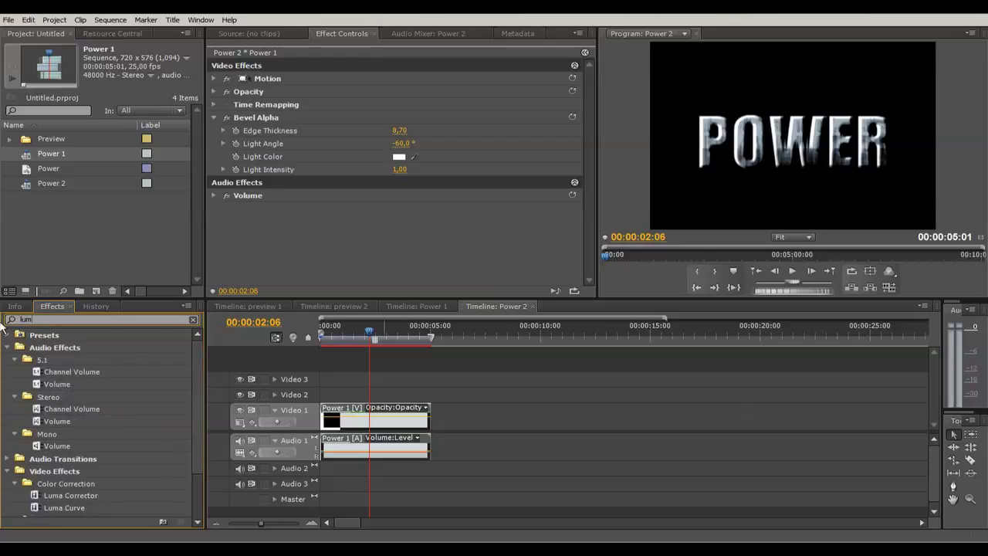
left_click(66, 433)
left_click(71, 411)
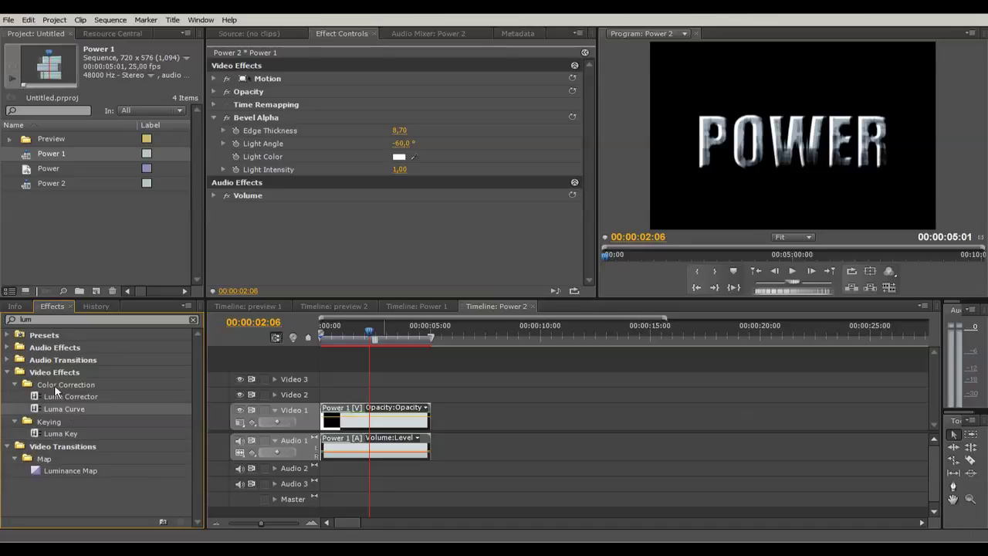
left_click(53, 385)
left_click_drag(56, 408, 378, 420)
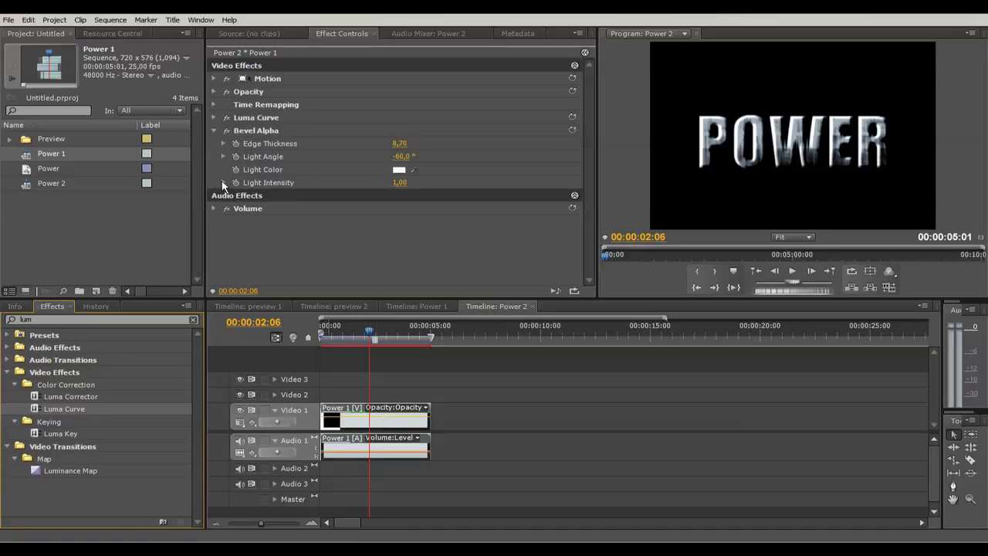
left_click(215, 130)
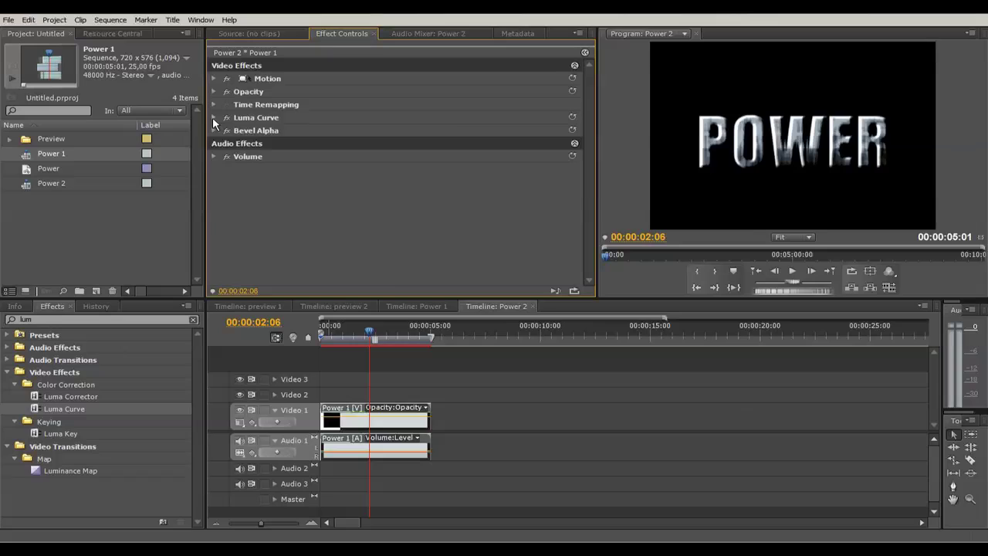
left_click(213, 118)
Step: Shape the luma waveform into an S-curve with a raised highlight point and lowered shadow point, and compare with the effect disabled
scroll(586, 135, "down", 3)
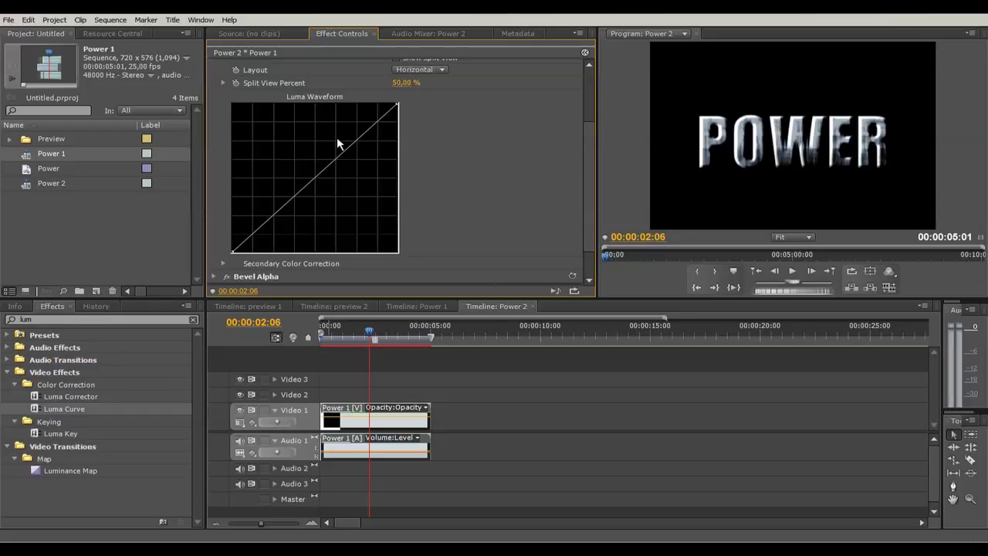
left_click_drag(342, 136, 342, 131)
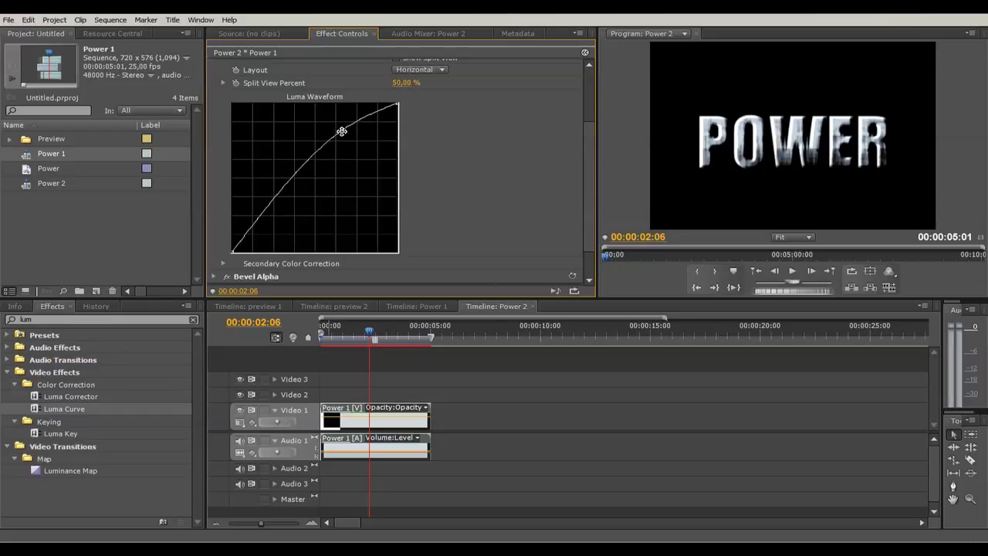
left_click_drag(269, 208, 276, 215)
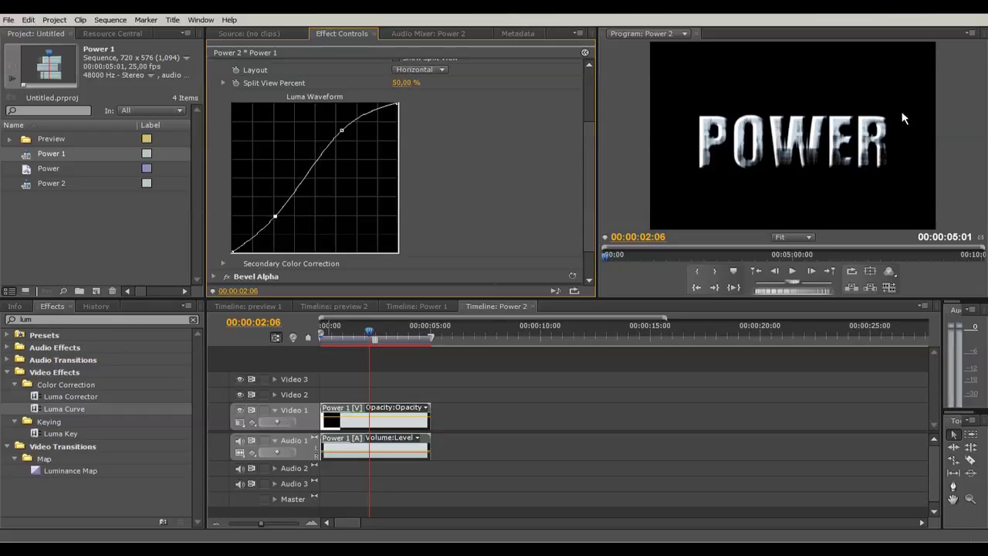
scroll(282, 119, "up", 1)
scroll(281, 118, "up", 2)
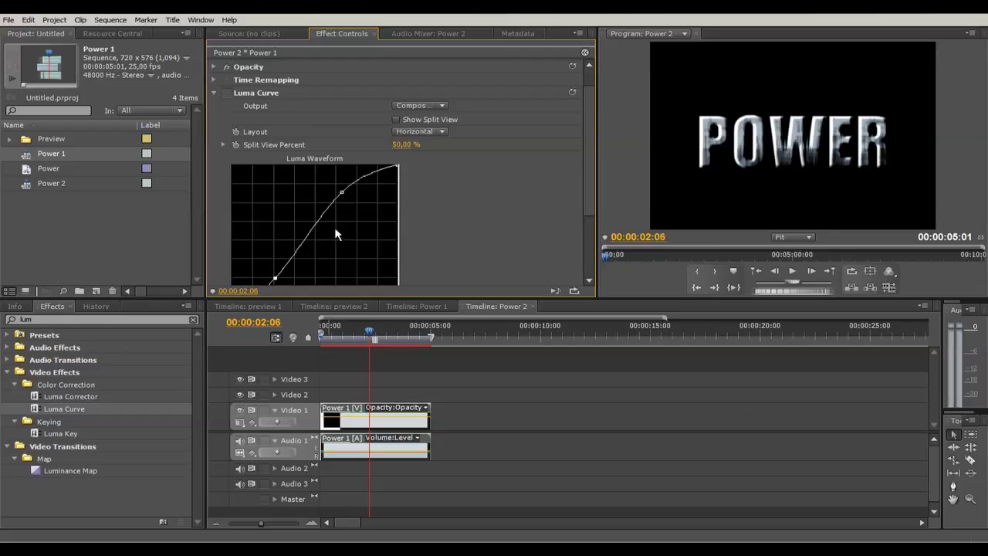
Step: Reshape the luma waveform by raising the shadow point above the diagonal and pulling the highlight point below it
scroll(476, 196, "down", 2)
left_click_drag(340, 143, 347, 149)
left_click_drag(274, 228, 265, 219)
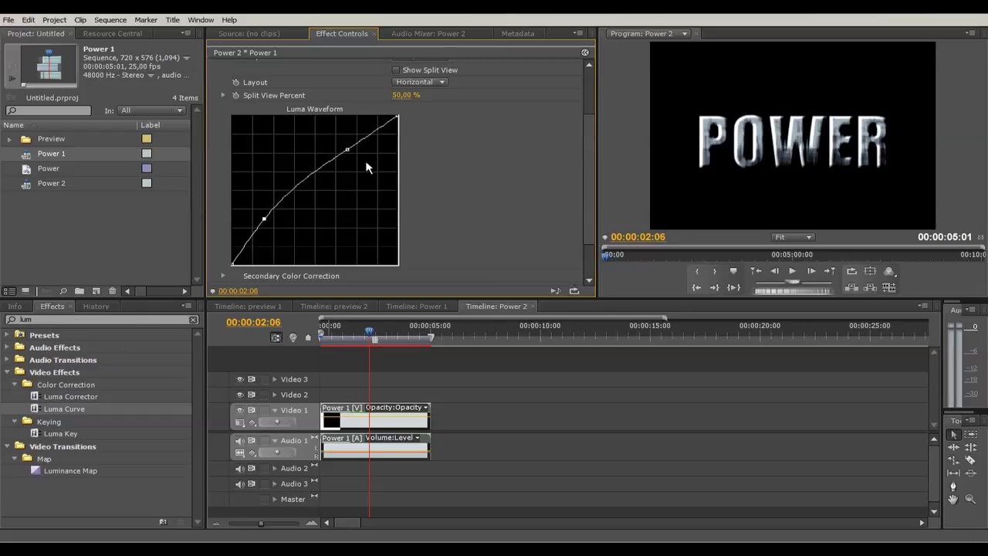
left_click_drag(349, 149, 355, 152)
scroll(355, 151, "up", 2)
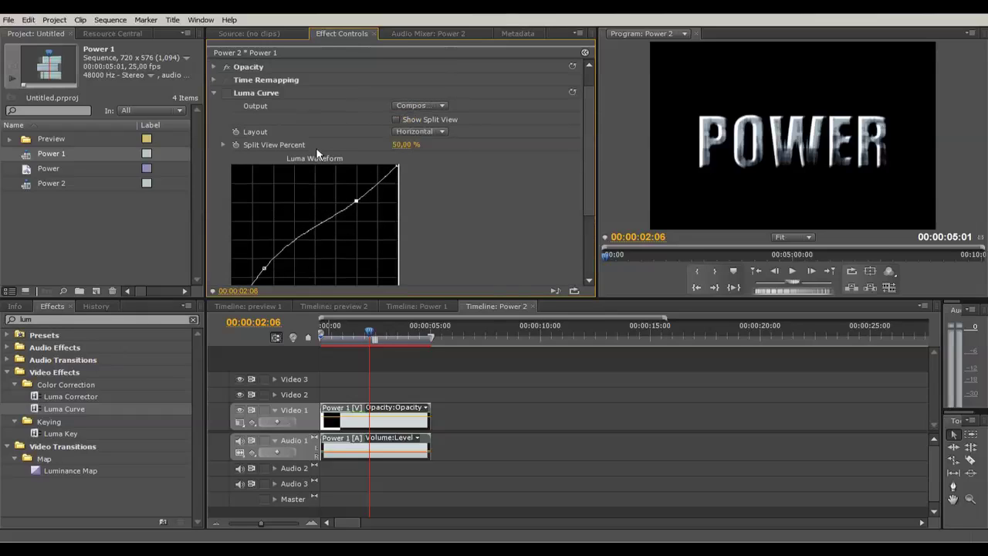
scroll(318, 168, "down", 1)
left_click_drag(355, 176, 363, 181)
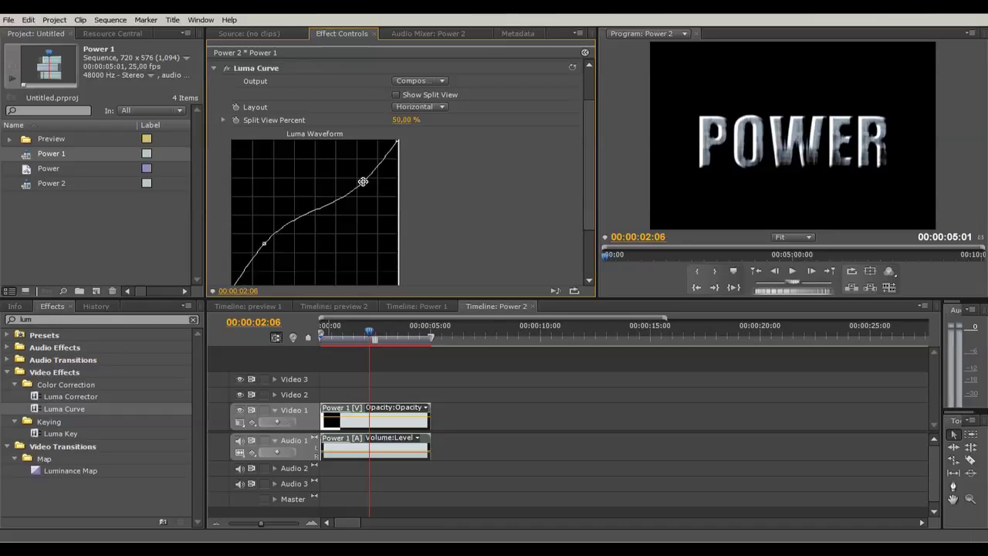
Step: Toggle Luma Curve to compare the result, leave it disabled and collapse its settings
scroll(252, 121, "up", 3)
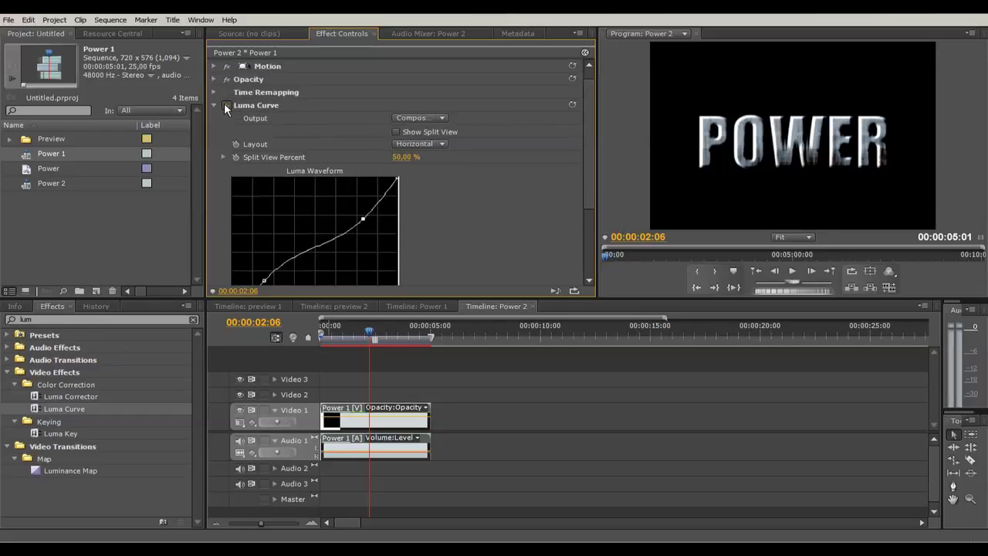
left_click(226, 105)
left_click(226, 105)
left_click(214, 105)
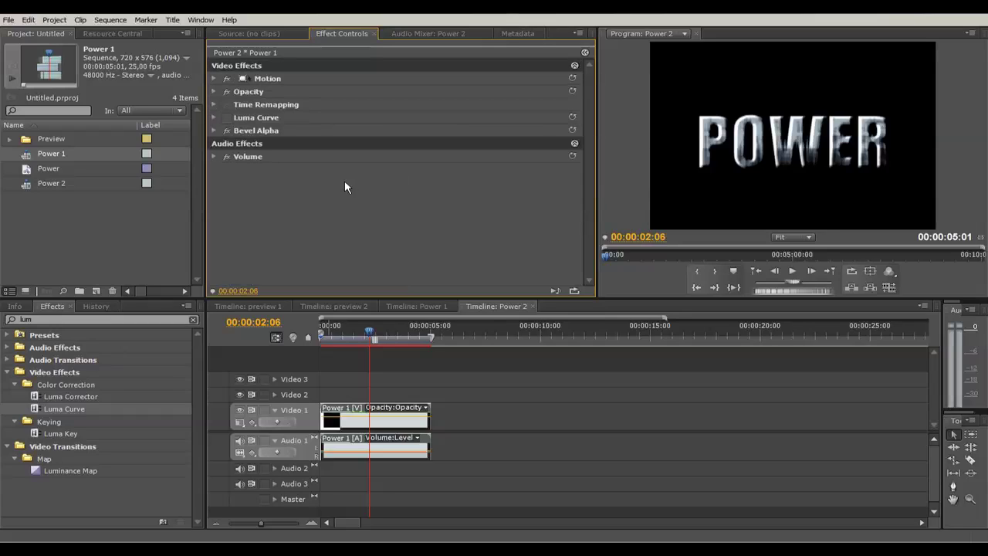
Step: Play the Power 2 sequence from the start to check the title, deselect the clip and return the playhead near the start
left_click(321, 332)
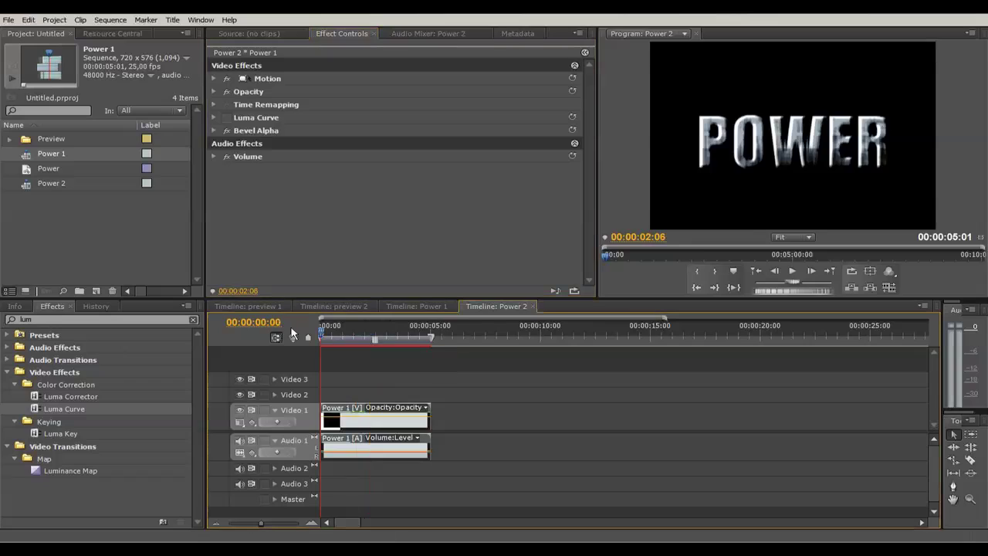
key("space")
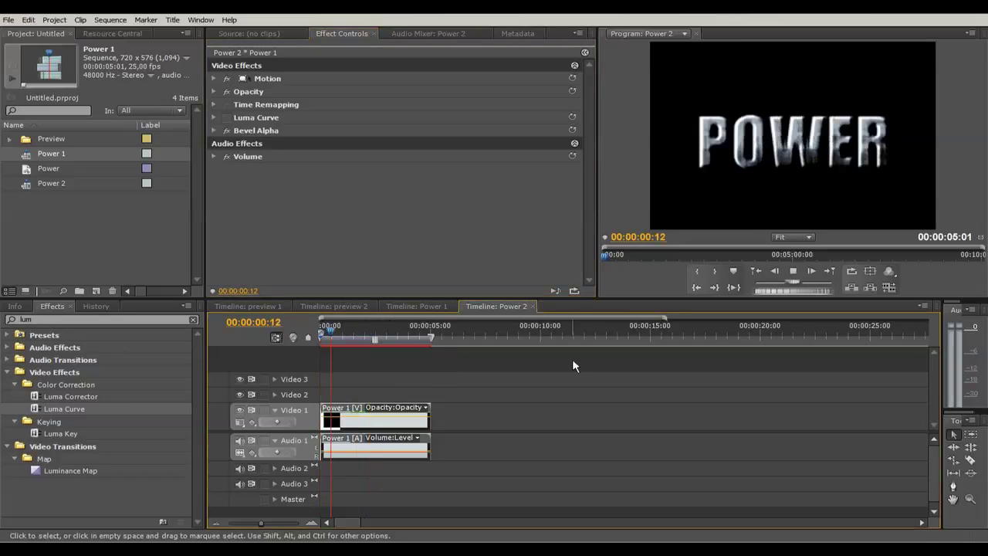
key("space")
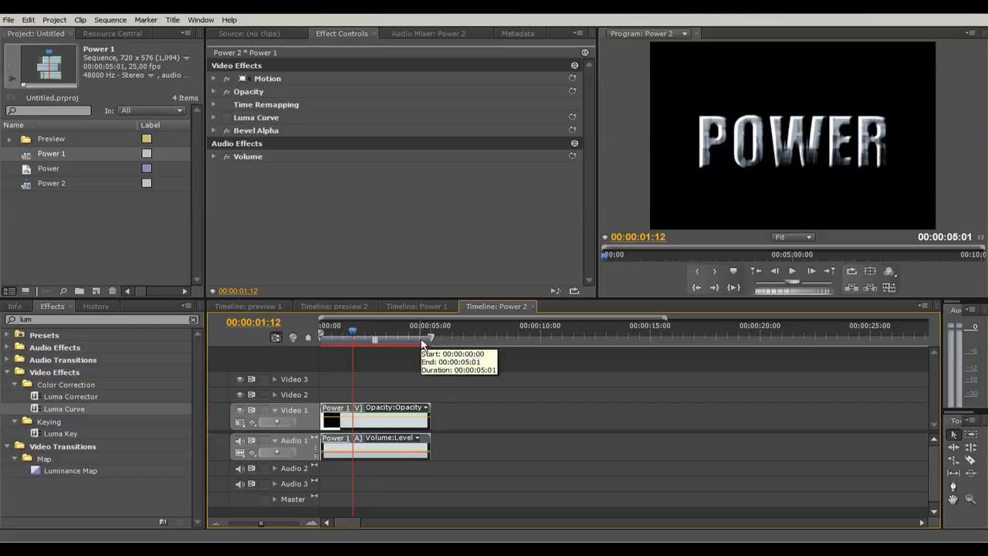
left_click(439, 356)
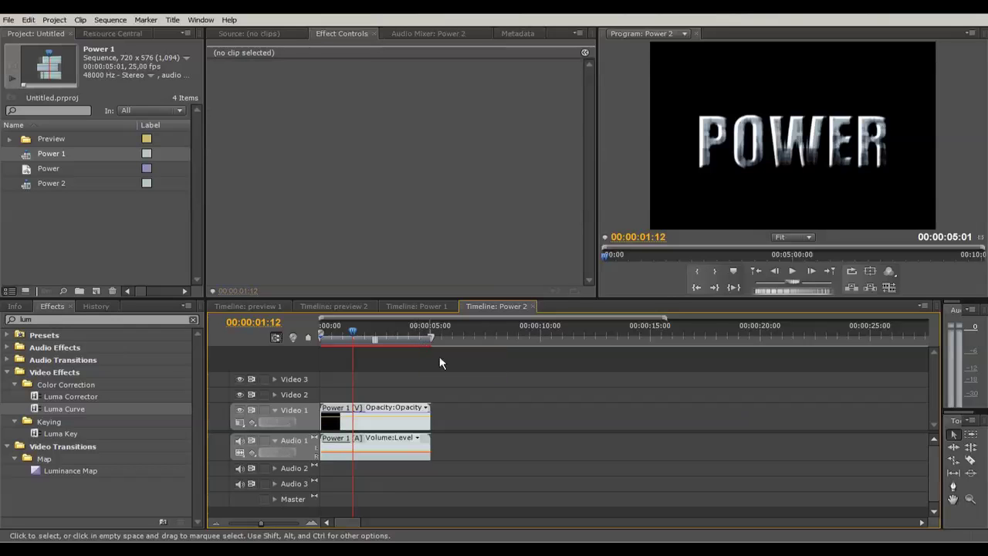
left_click_drag(355, 331, 321, 332)
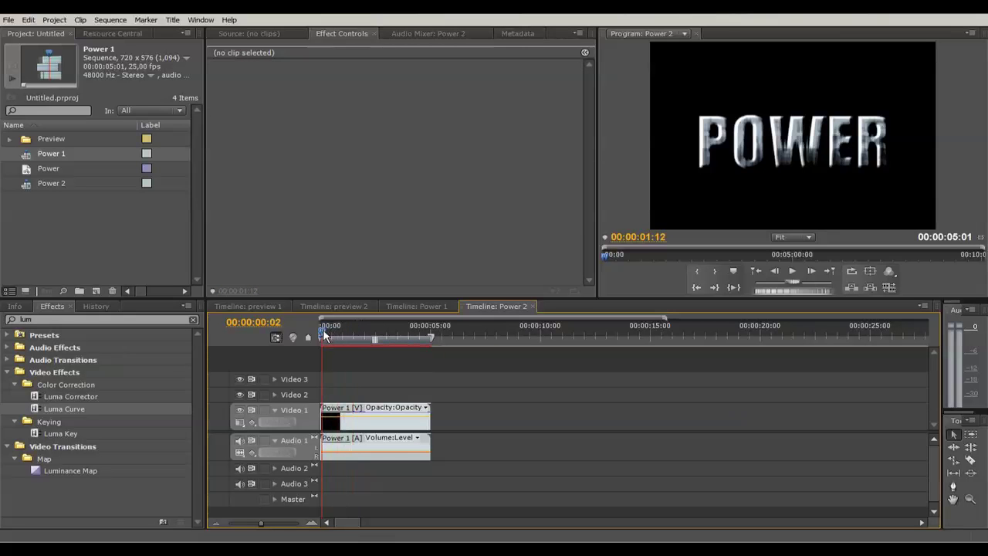